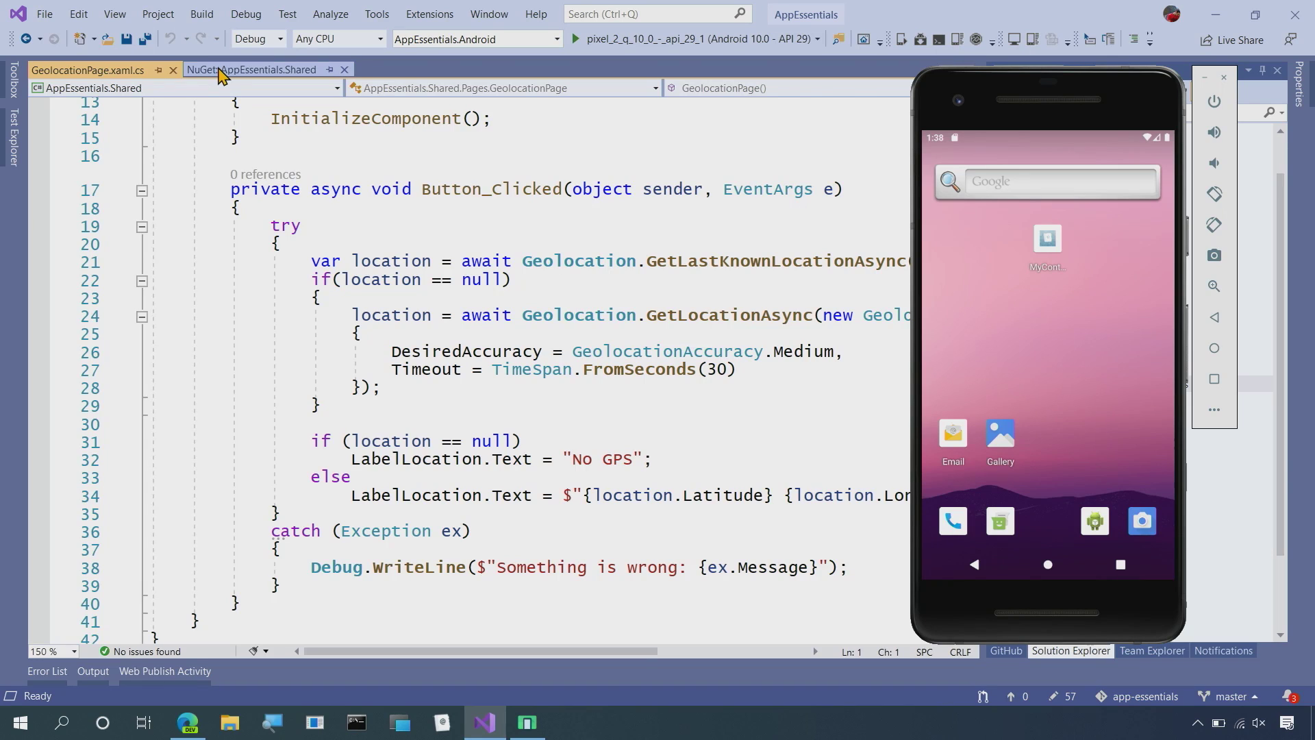
Open the NuGet package manager for the AppEssentials.Shared project.
{"action": "left_click", "coordinate": [220, 72]}
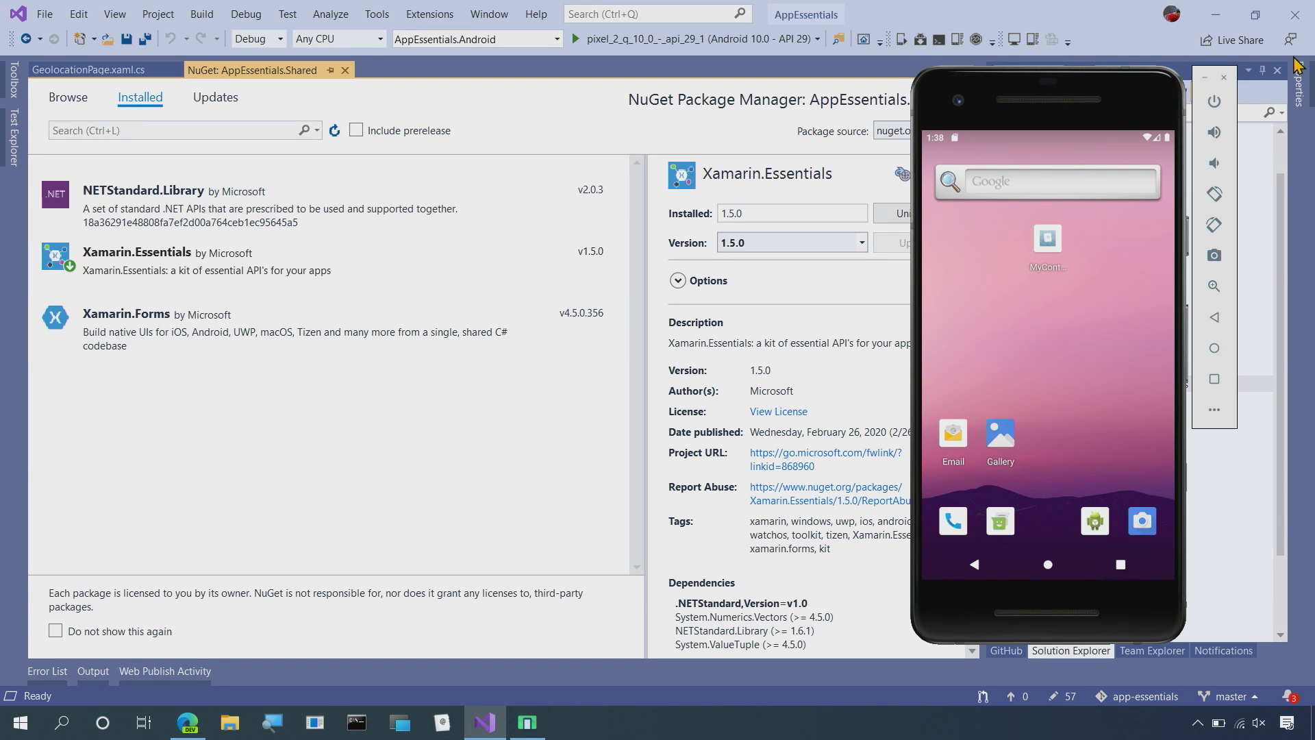
Minimize the Android emulator and bring the Edge browser with the Xamarin docs forward.
{"action": "left_click", "coordinate": [1209, 76]}
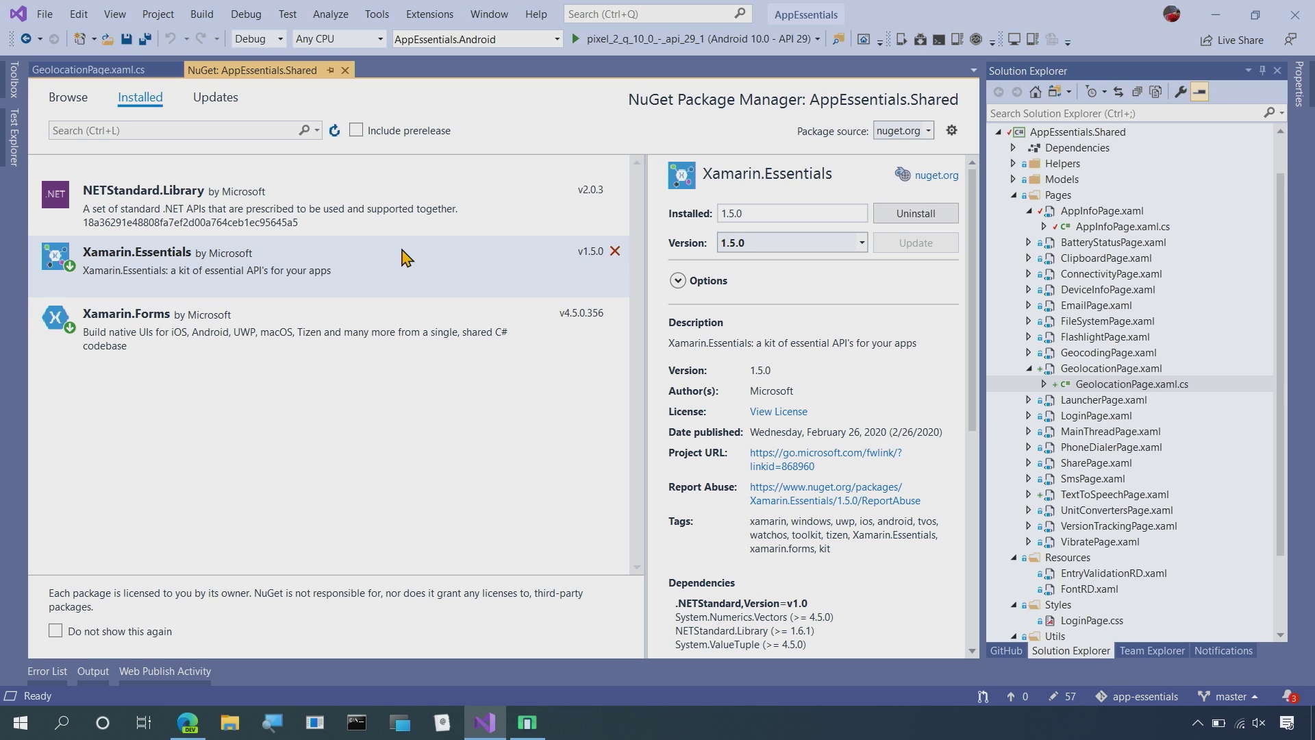
{"action": "mouse_move", "coordinate": [330, 269]}
{"action": "left_click", "coordinate": [187, 723]}
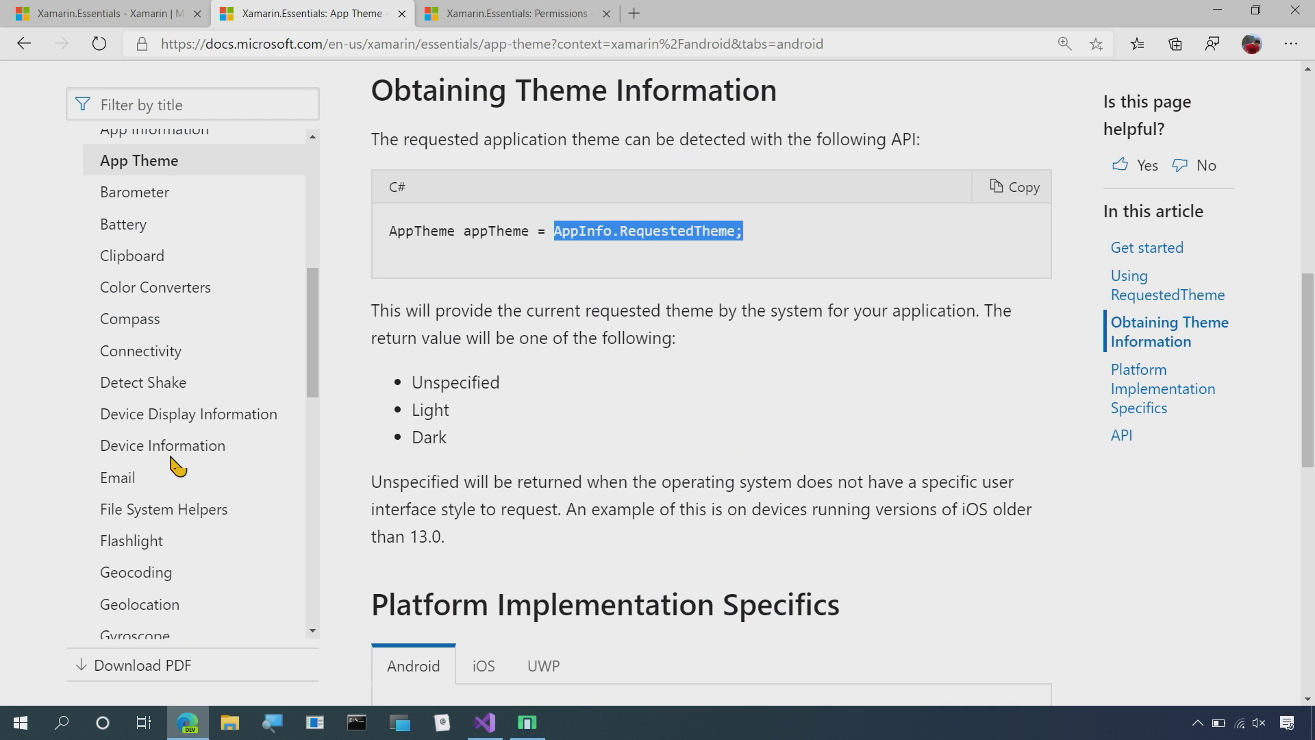
Browse the Xamarin.Essentials overview, then go to the Permissions documentation page.
{"action": "left_click", "coordinate": [162, 11]}
{"action": "scroll", "coordinate": [517, 240], "scroll_direction": "up", "scroll_amount": 5}
{"action": "scroll", "coordinate": [514, 232], "scroll_direction": "up", "scroll_amount": 5}
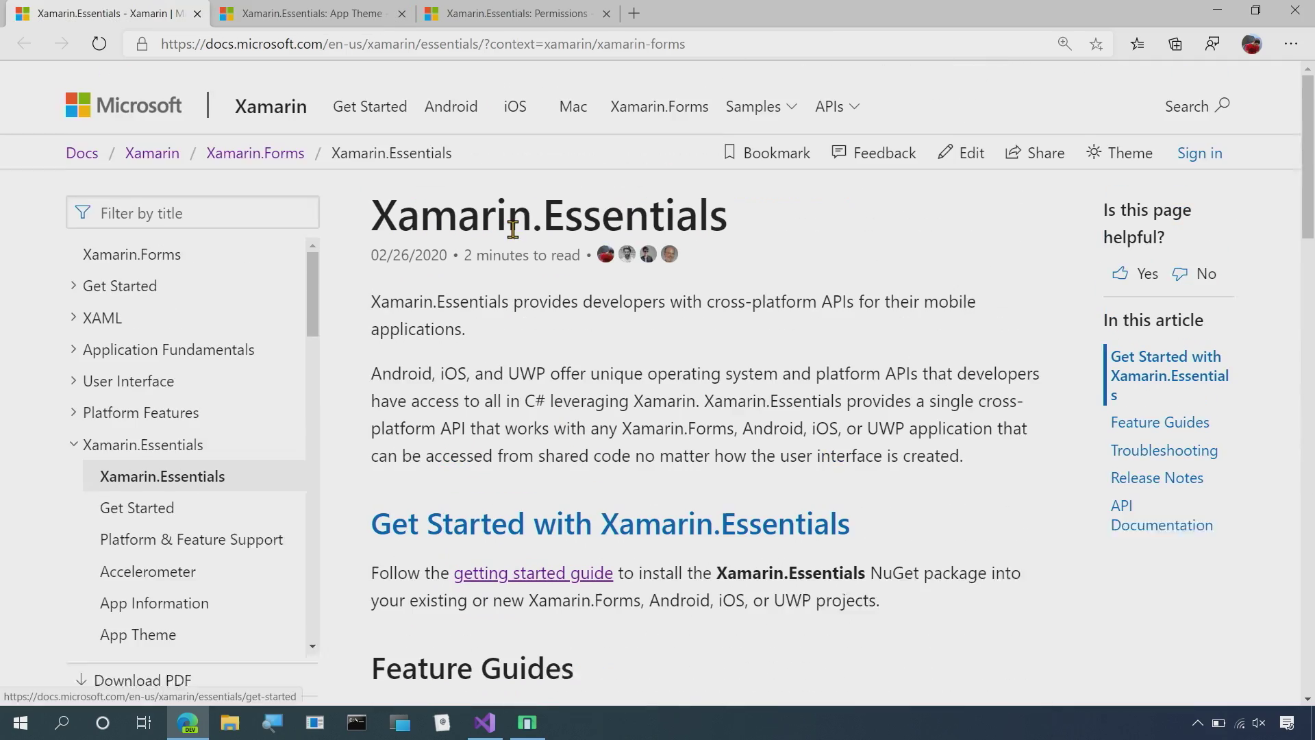
{"action": "scroll", "coordinate": [513, 228], "scroll_direction": "down", "scroll_amount": 1}
{"action": "scroll", "coordinate": [513, 230], "scroll_direction": "down", "scroll_amount": 1}
{"action": "scroll", "coordinate": [514, 226], "scroll_direction": "down", "scroll_amount": 2}
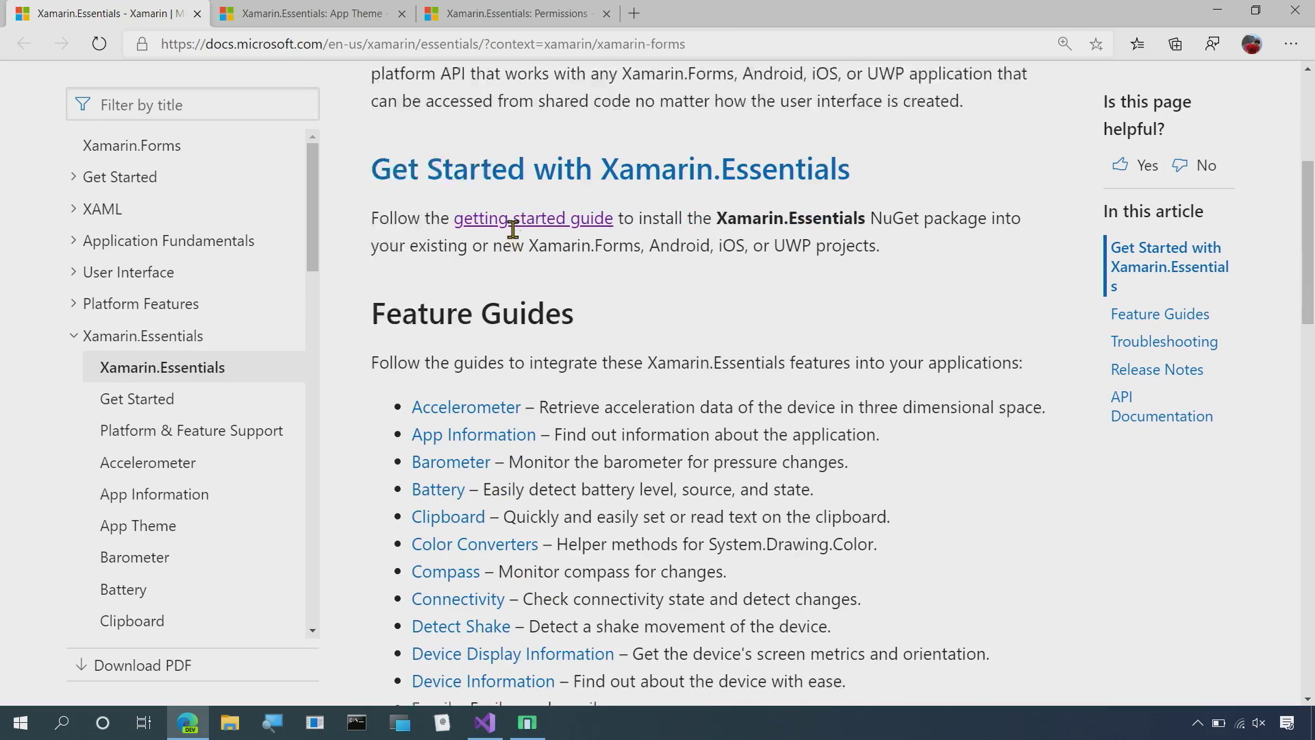
{"action": "scroll", "coordinate": [517, 239], "scroll_direction": "down", "scroll_amount": 1}
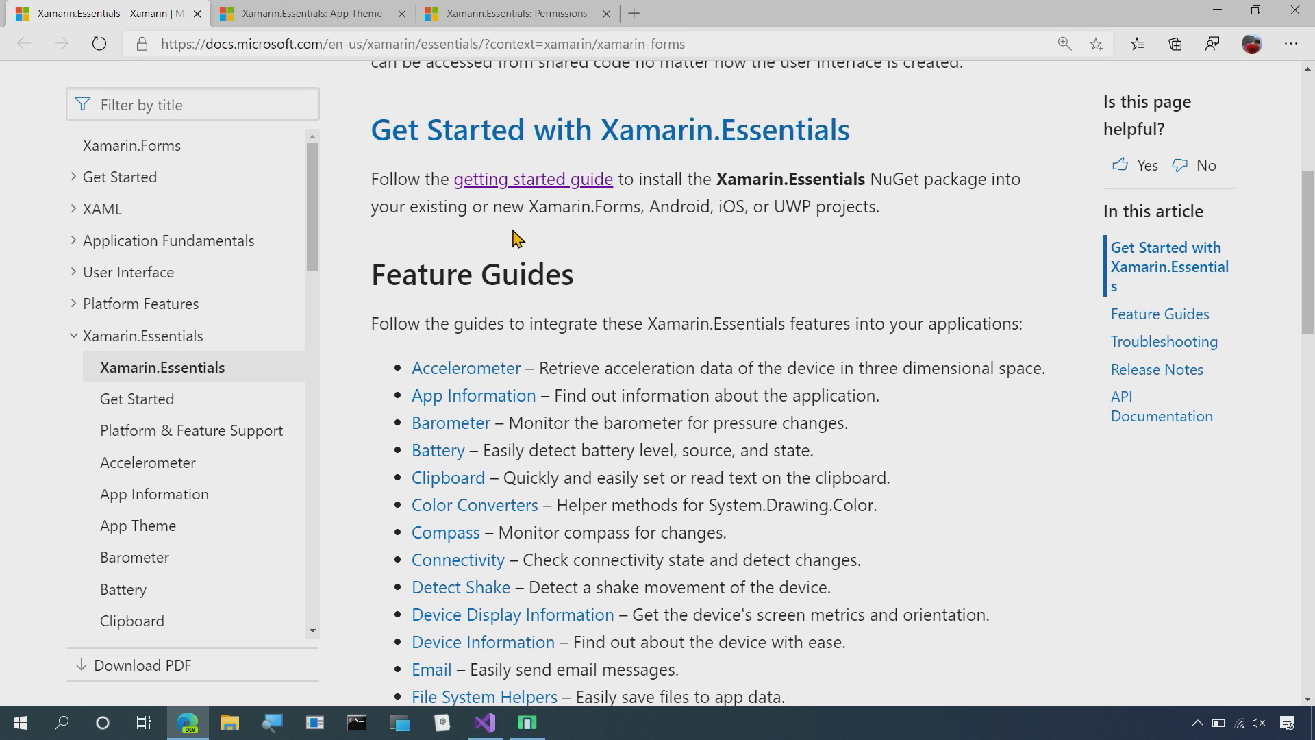
{"action": "left_click", "coordinate": [517, 12]}
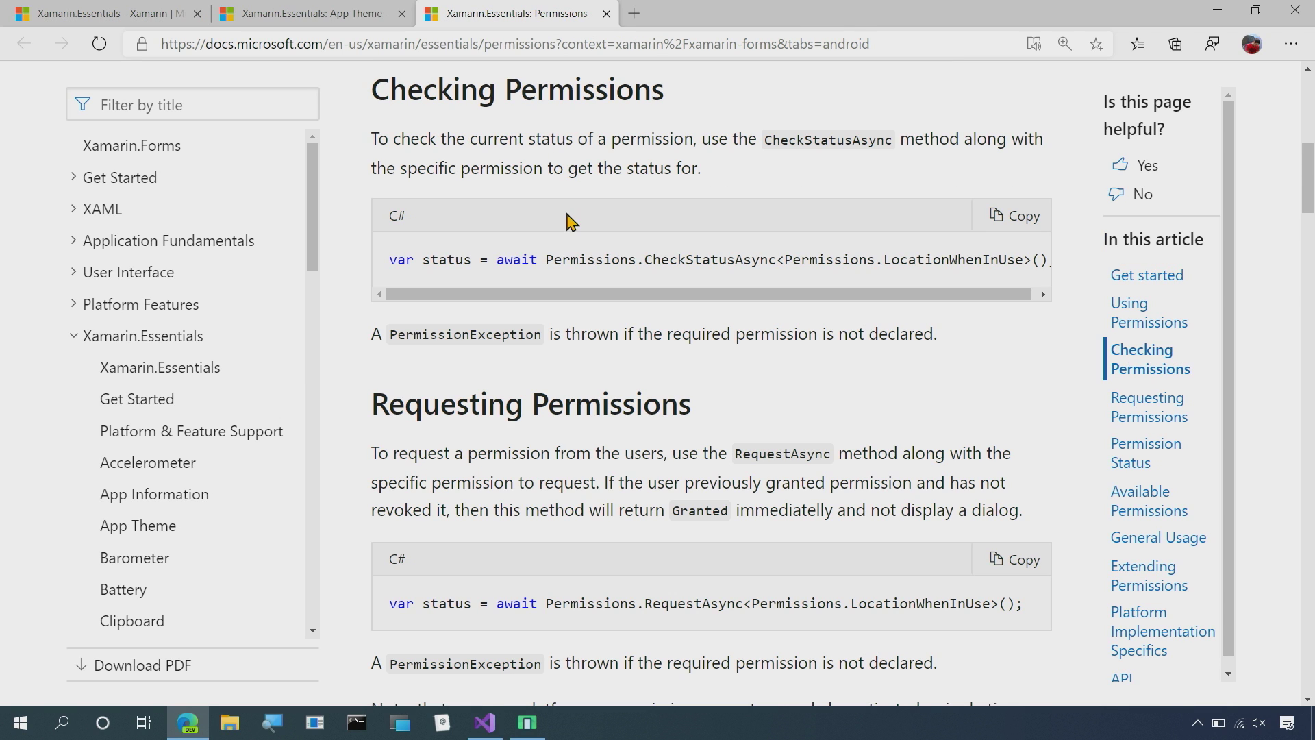
{"action": "scroll", "coordinate": [566, 221], "scroll_direction": "up", "scroll_amount": 3}
{"action": "scroll", "coordinate": [566, 221], "scroll_direction": "up", "scroll_amount": 1}
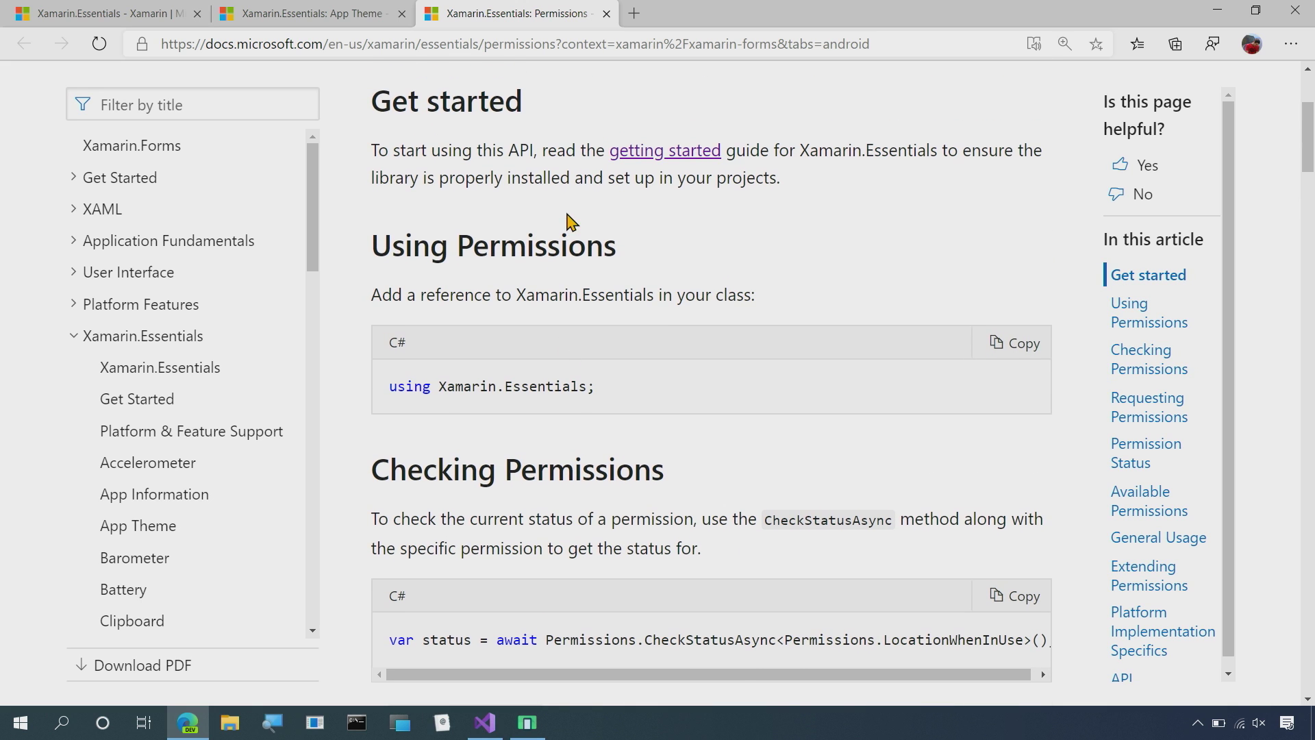
{"action": "scroll", "coordinate": [560, 349], "scroll_direction": "down", "scroll_amount": 2}
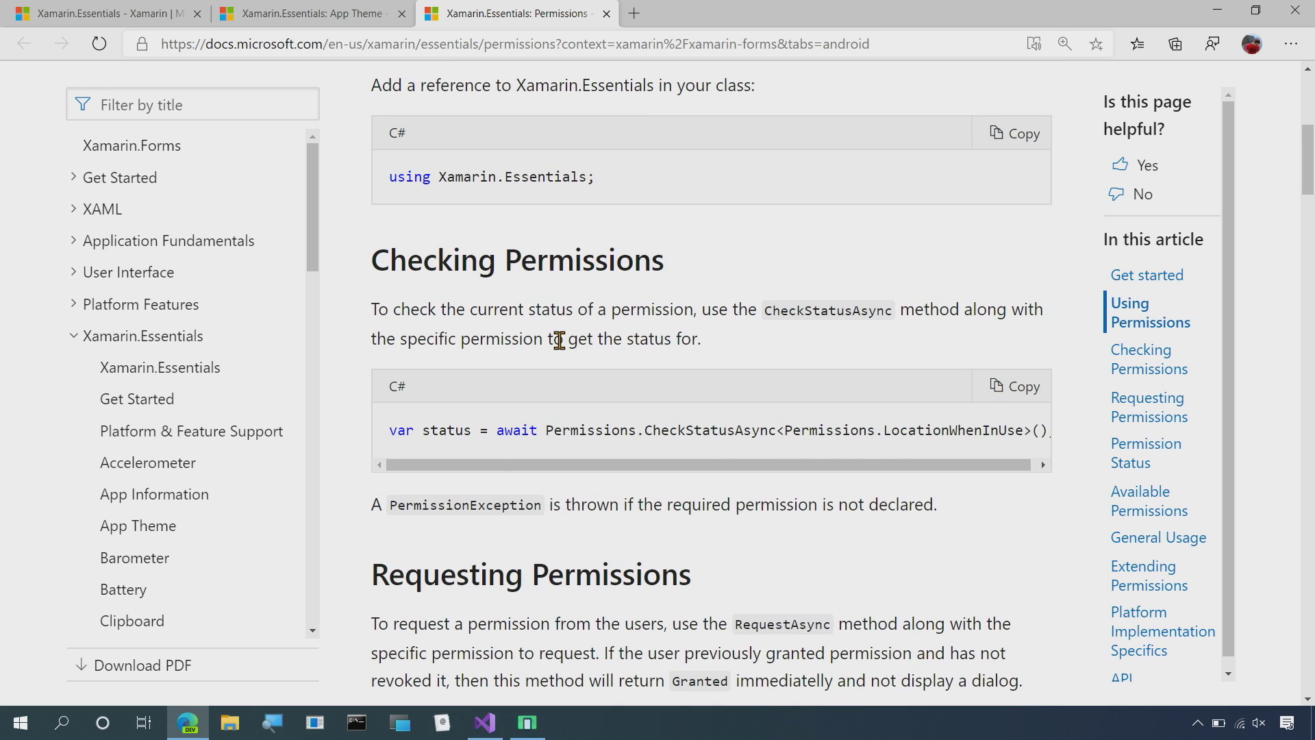
{"action": "scroll", "coordinate": [560, 350], "scroll_direction": "down", "scroll_amount": 1}
{"action": "scroll", "coordinate": [559, 349], "scroll_direction": "down", "scroll_amount": 1}
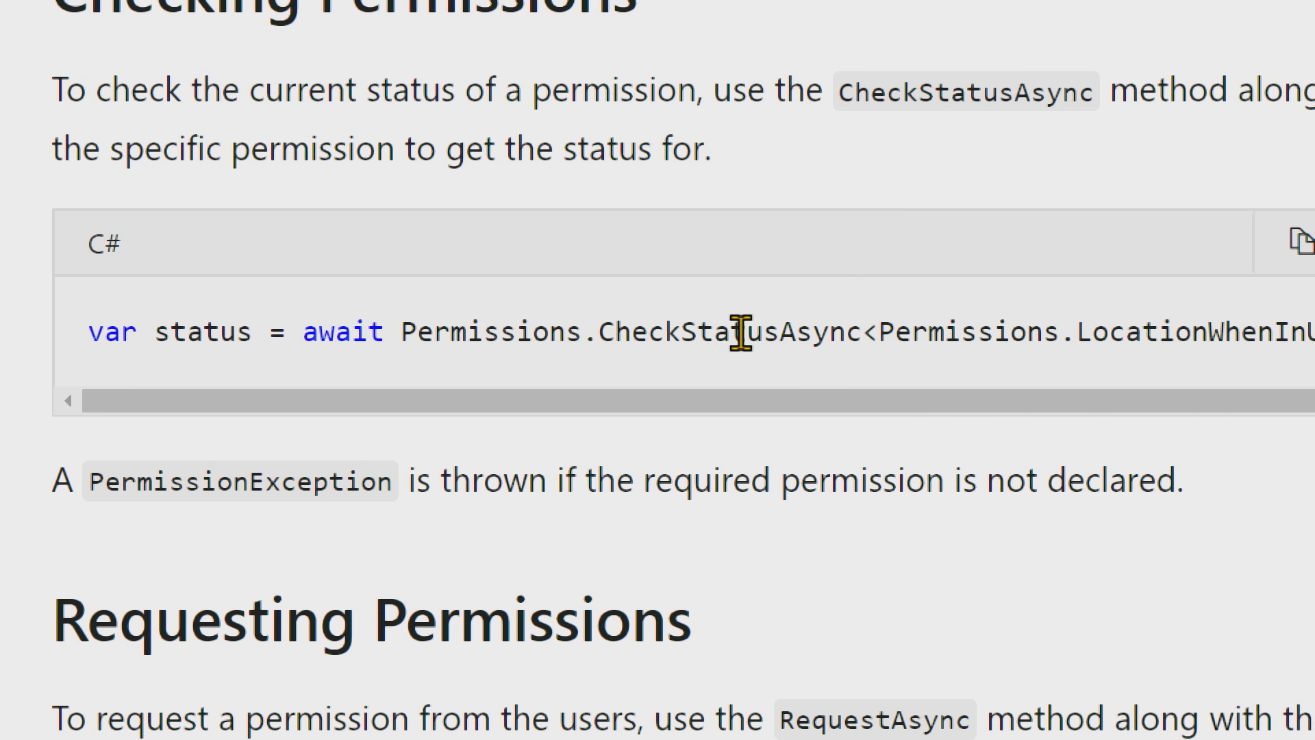
Highlight CheckStatusAsync in the Permissions code sample while reading toward Available Permissions.
{"action": "double_click", "coordinate": [740, 332]}
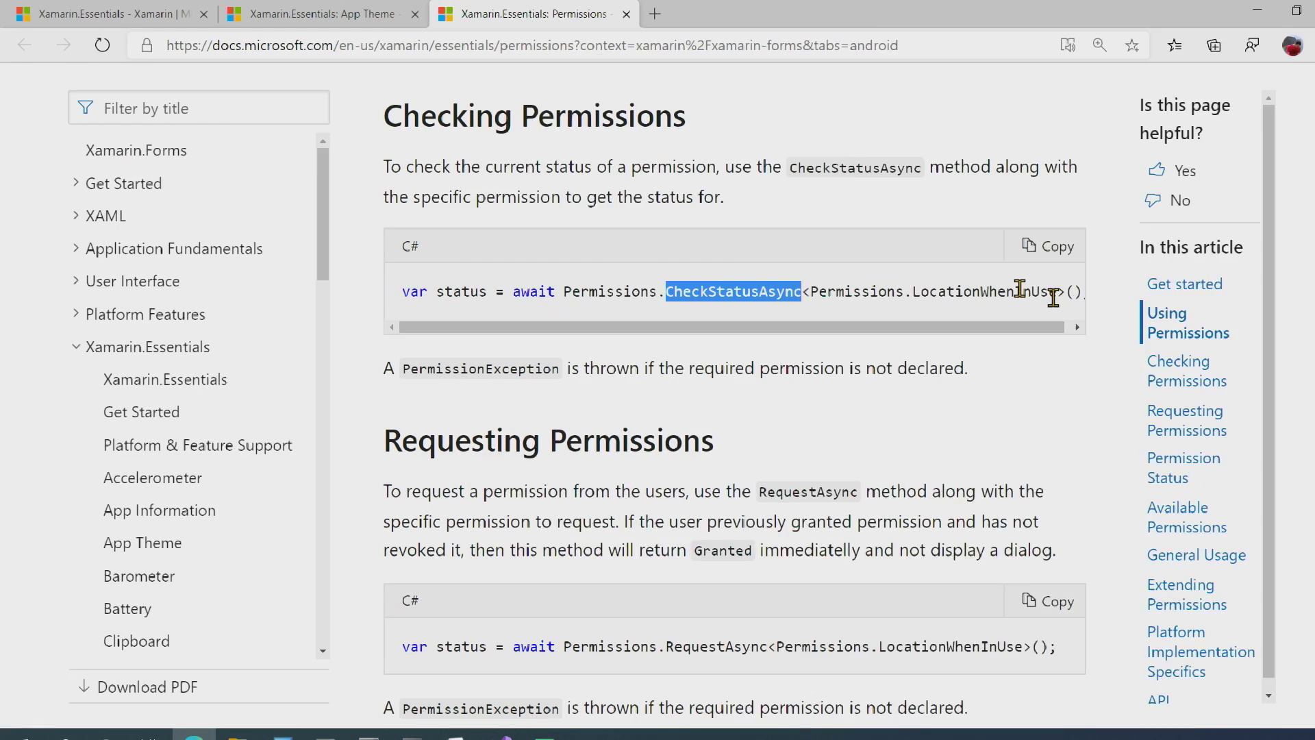
{"action": "scroll", "coordinate": [720, 437], "scroll_direction": "down", "scroll_amount": 2}
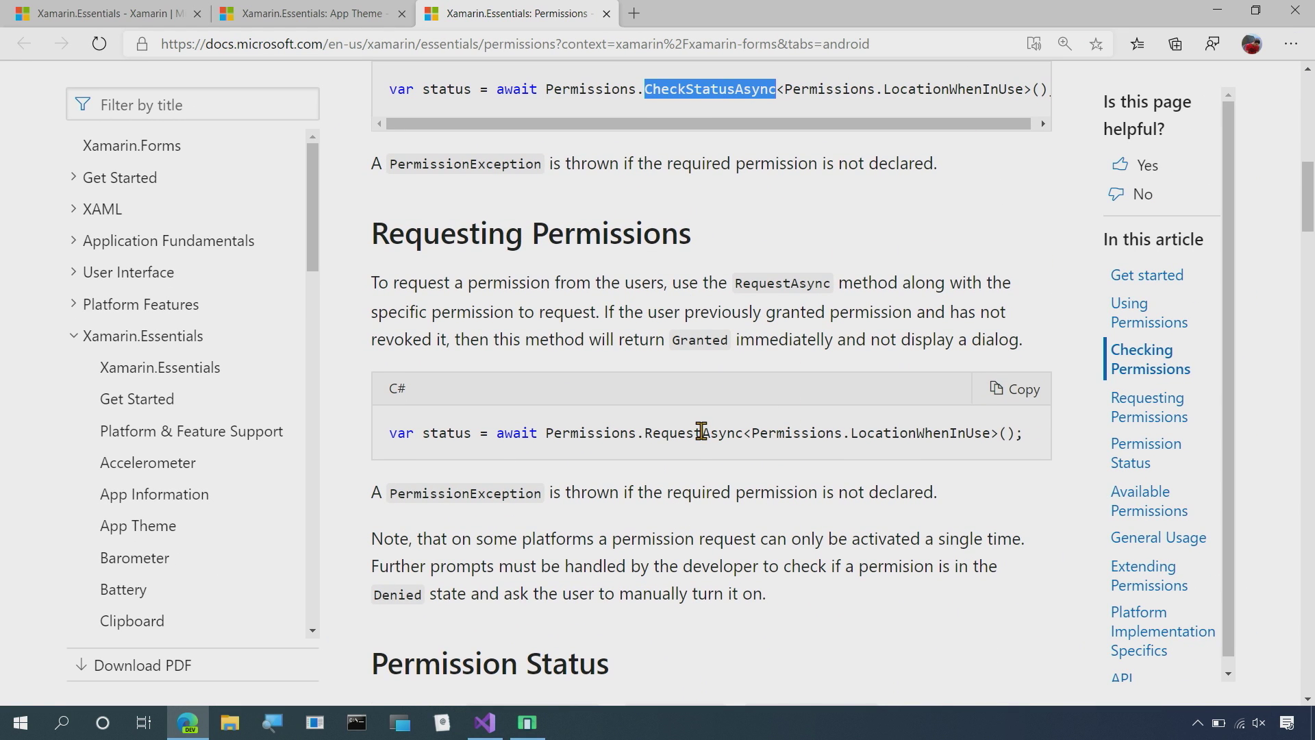
{"action": "scroll", "coordinate": [702, 432], "scroll_direction": "down", "scroll_amount": 1}
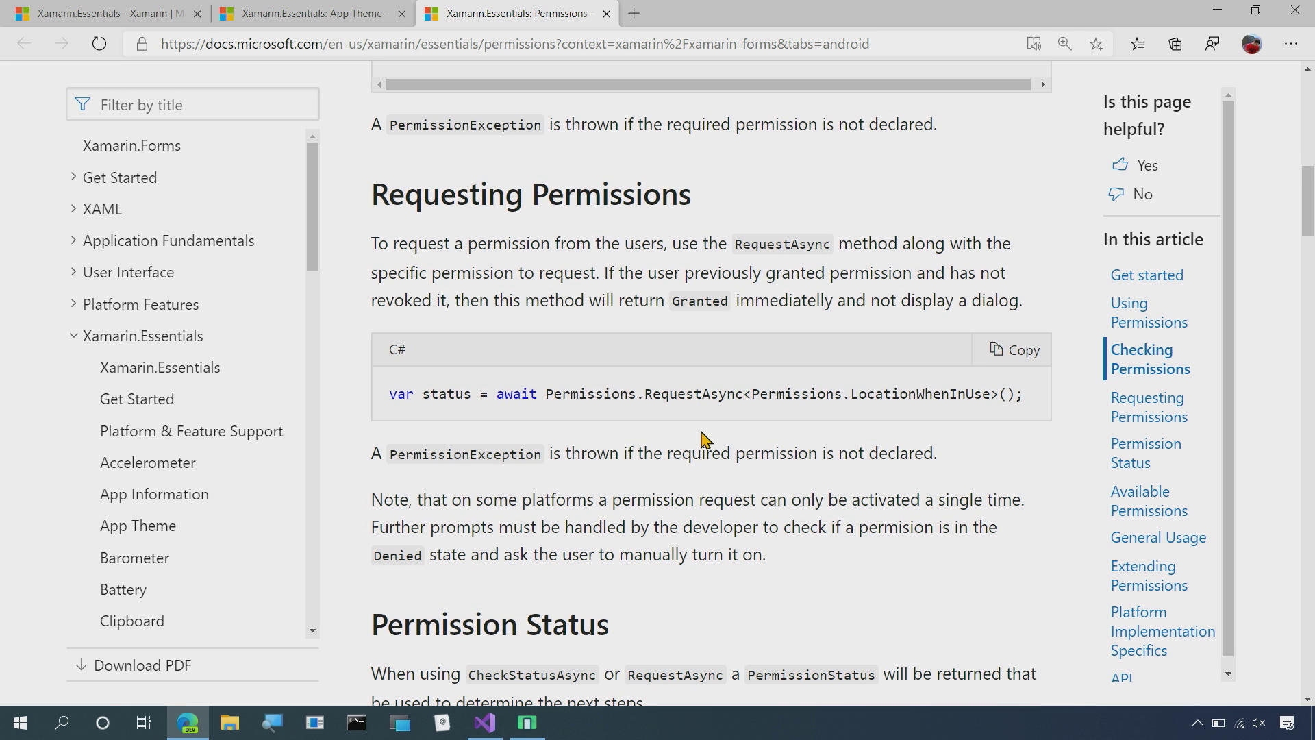
{"action": "scroll", "coordinate": [701, 439], "scroll_direction": "down", "scroll_amount": 2}
{"action": "scroll", "coordinate": [700, 439], "scroll_direction": "down", "scroll_amount": 1}
{"action": "scroll", "coordinate": [701, 439], "scroll_direction": "down", "scroll_amount": 1}
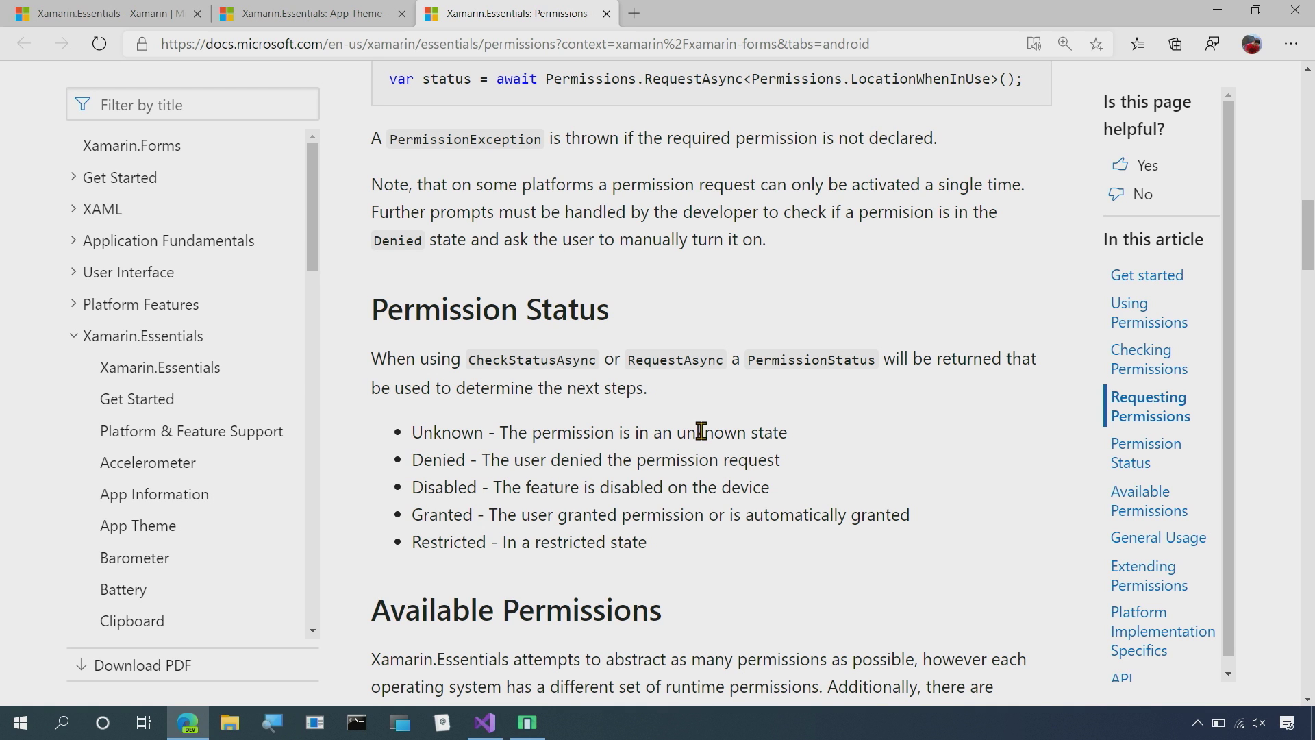
{"action": "scroll", "coordinate": [701, 431], "scroll_direction": "down", "scroll_amount": 2}
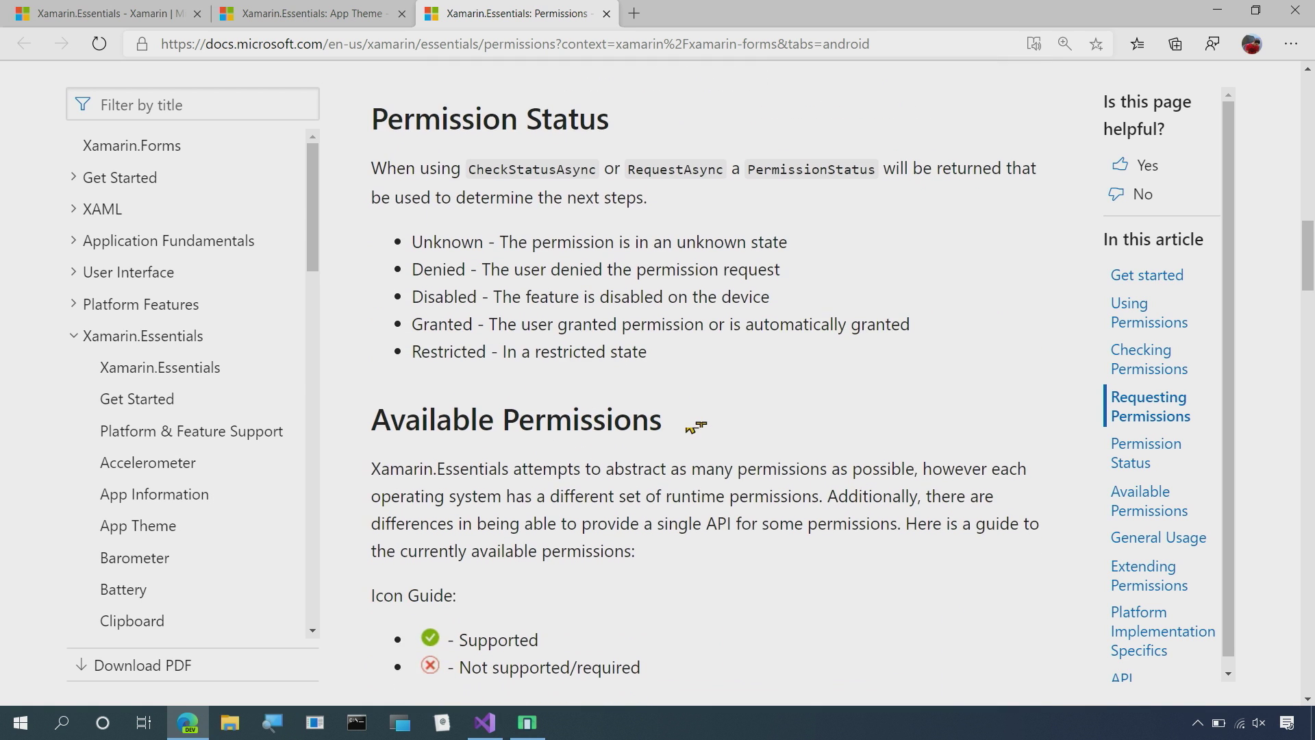
{"action": "scroll", "coordinate": [700, 432], "scroll_direction": "down", "scroll_amount": 2}
{"action": "scroll", "coordinate": [700, 439], "scroll_direction": "down", "scroll_amount": 2}
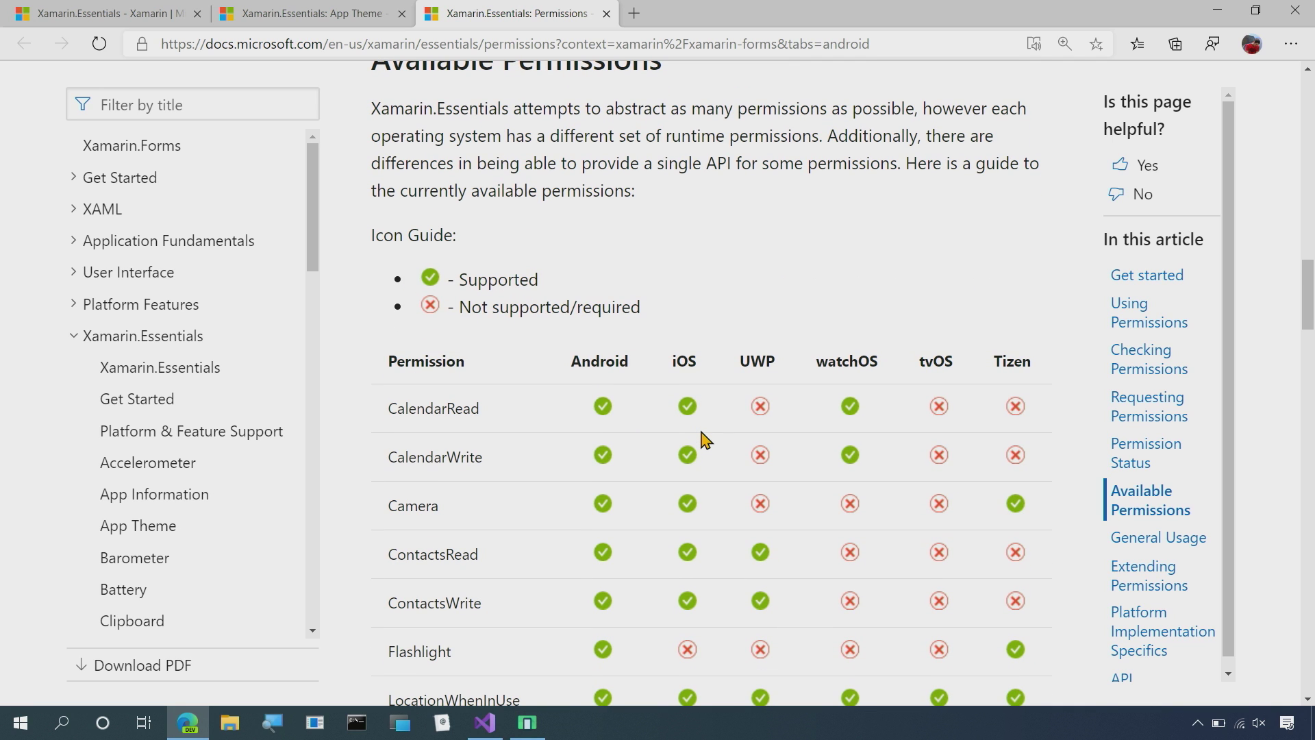
{"action": "scroll", "coordinate": [701, 439], "scroll_direction": "down", "scroll_amount": 1}
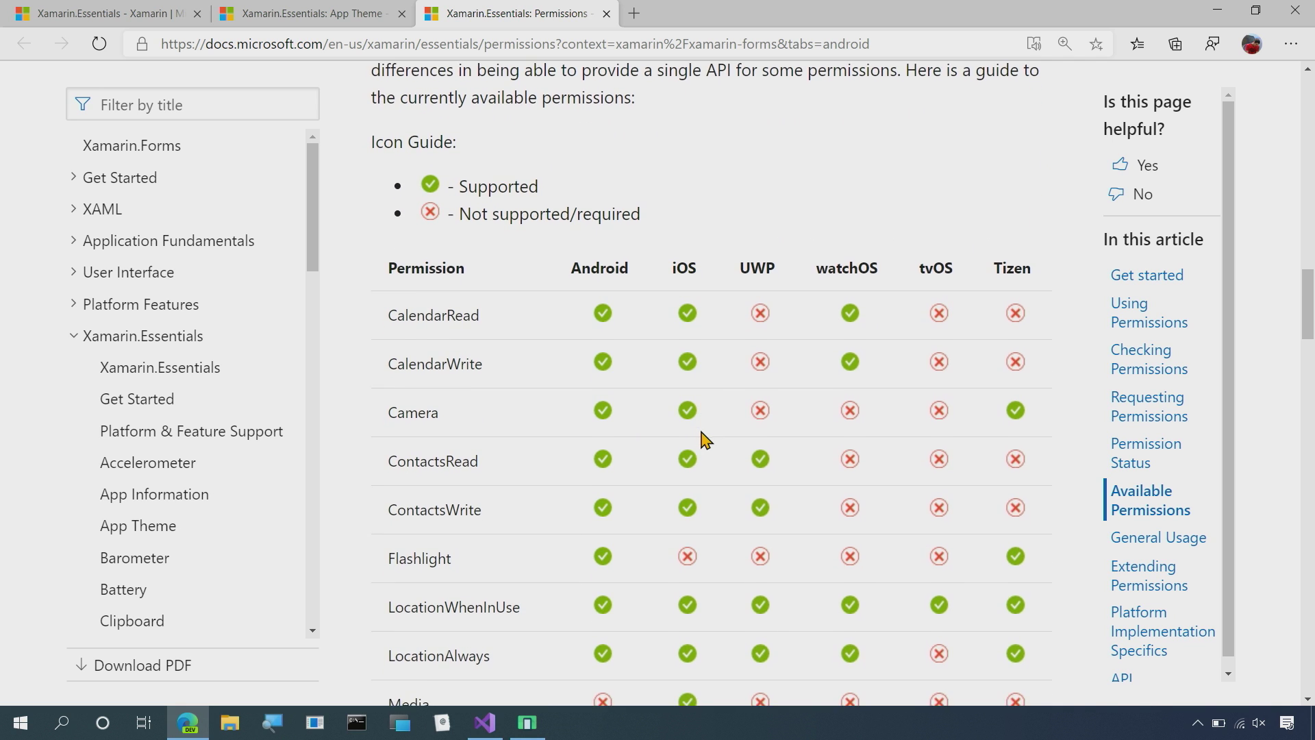
{"action": "scroll", "coordinate": [701, 438], "scroll_direction": "down", "scroll_amount": 1}
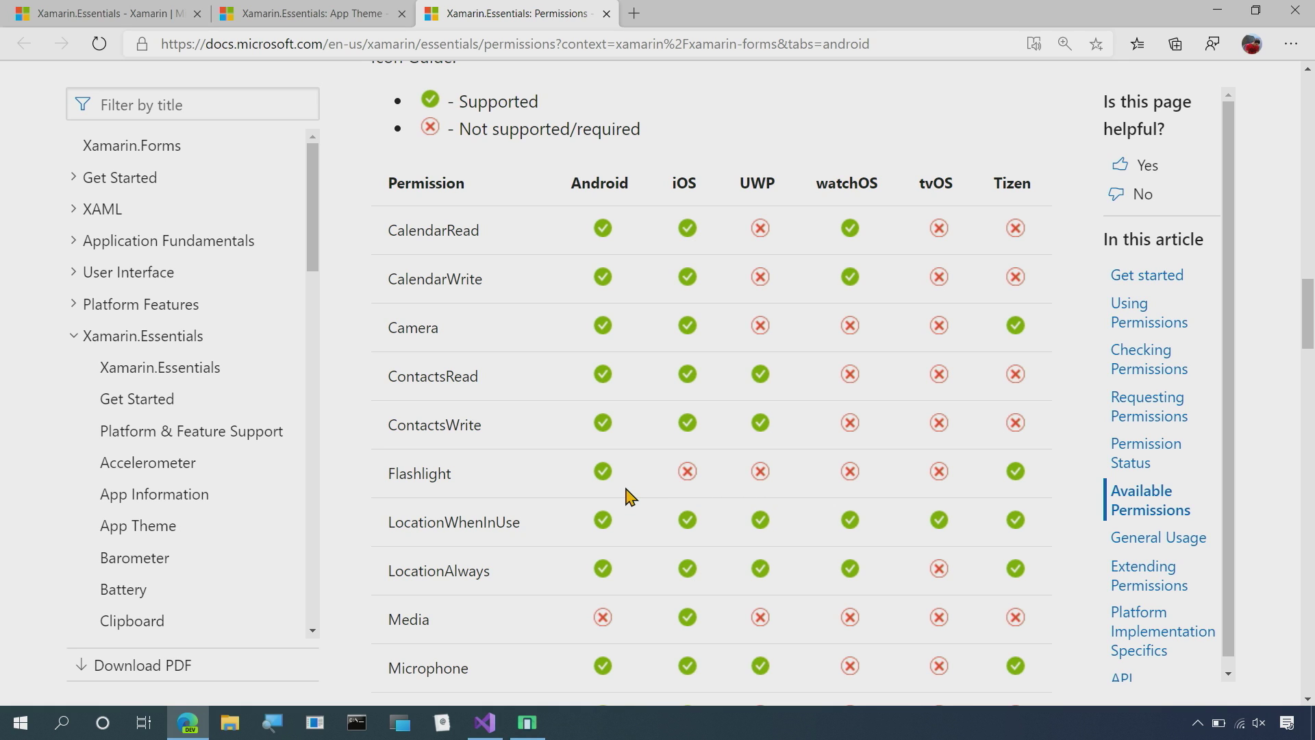
{"action": "scroll", "coordinate": [628, 496], "scroll_direction": "down", "scroll_amount": 1}
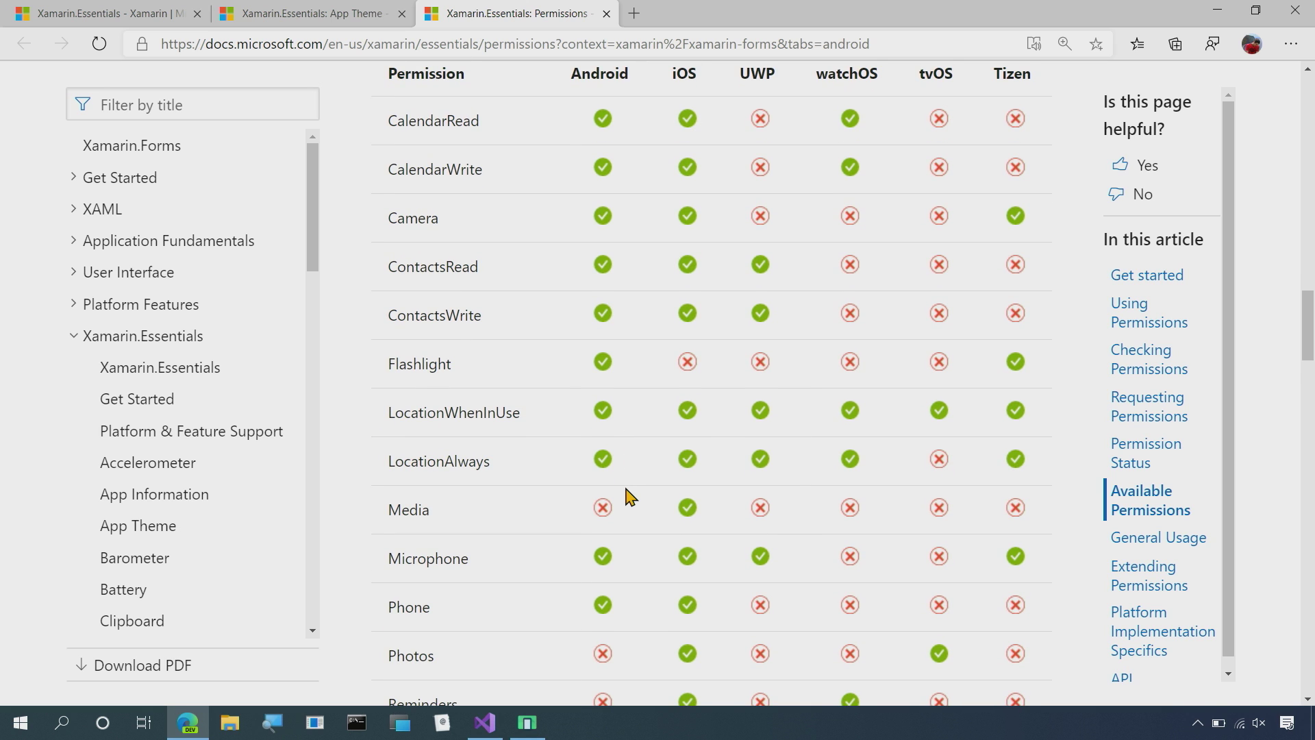
{"action": "scroll", "coordinate": [629, 497], "scroll_direction": "down", "scroll_amount": 2}
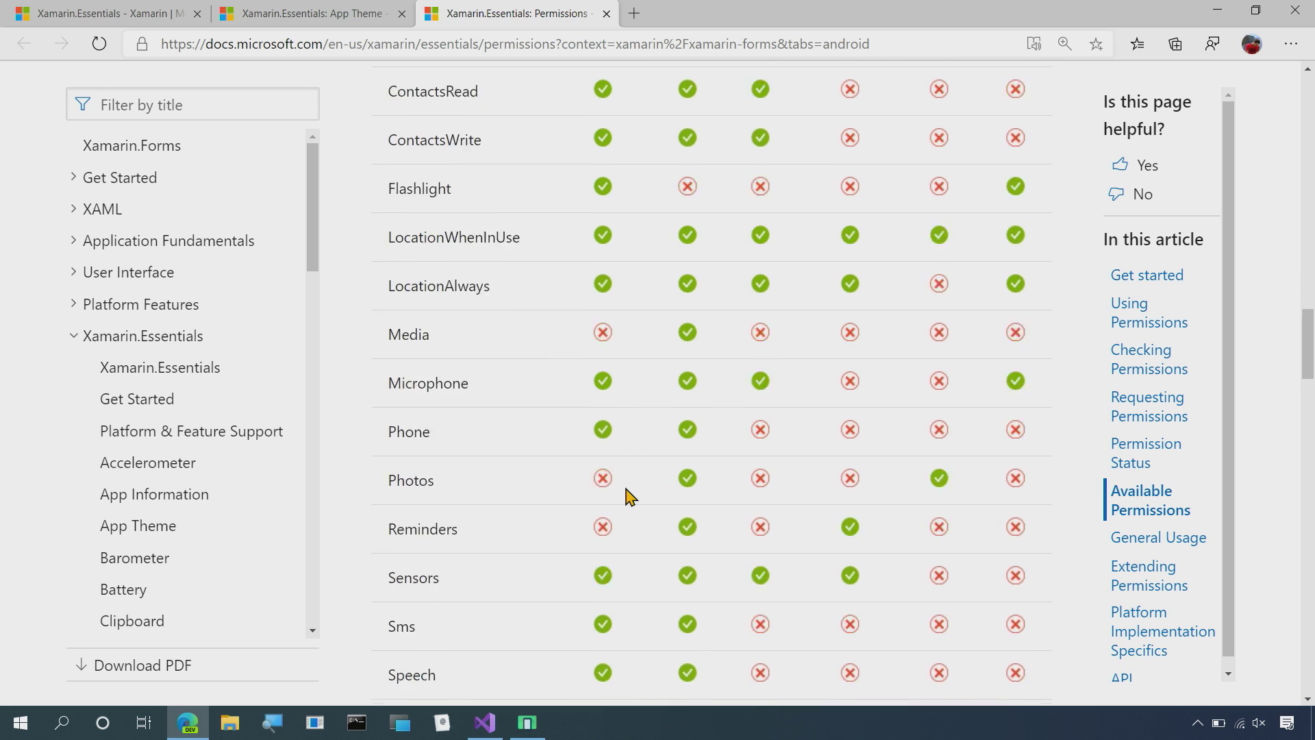
Finish reading the permissions table through StorageWrite and return to Visual Studio.
{"action": "left_click", "coordinate": [481, 724]}
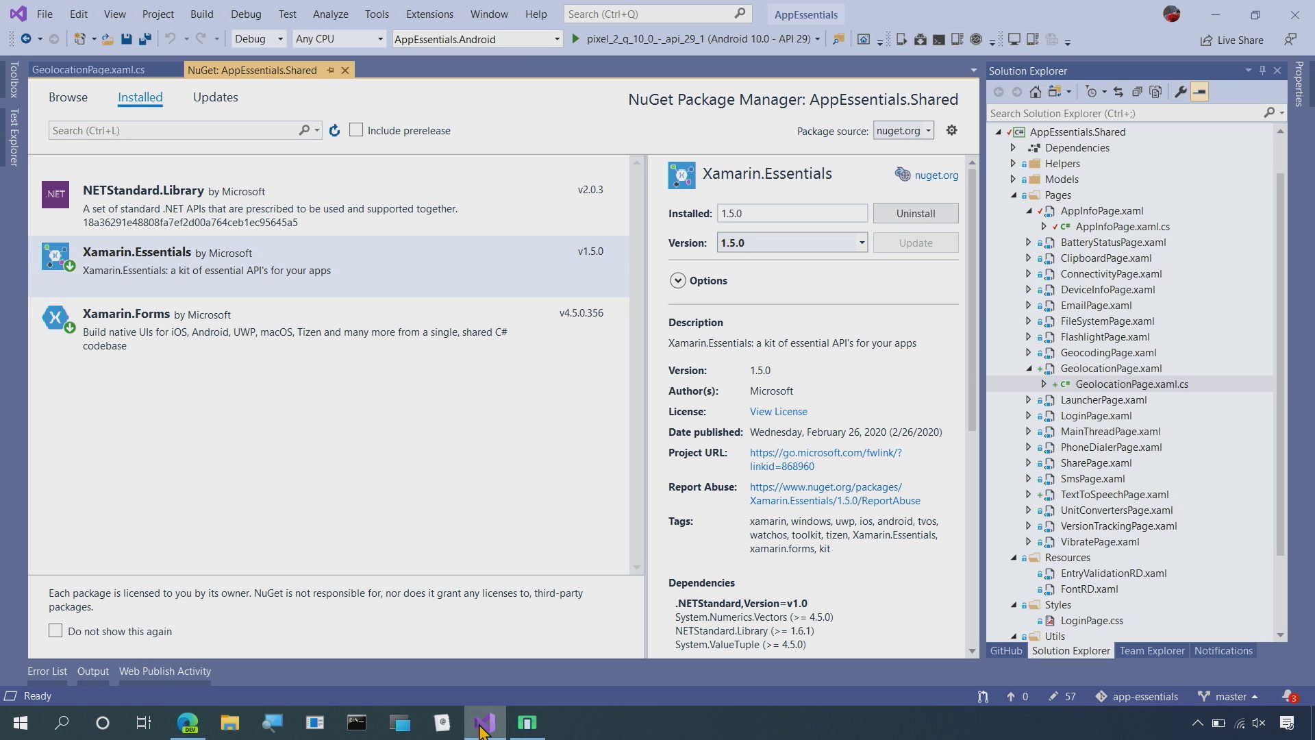
Show GeolocationPage.xaml.cs in a wider editor with the caret at the try block's top.
{"action": "left_click", "coordinate": [103, 71]}
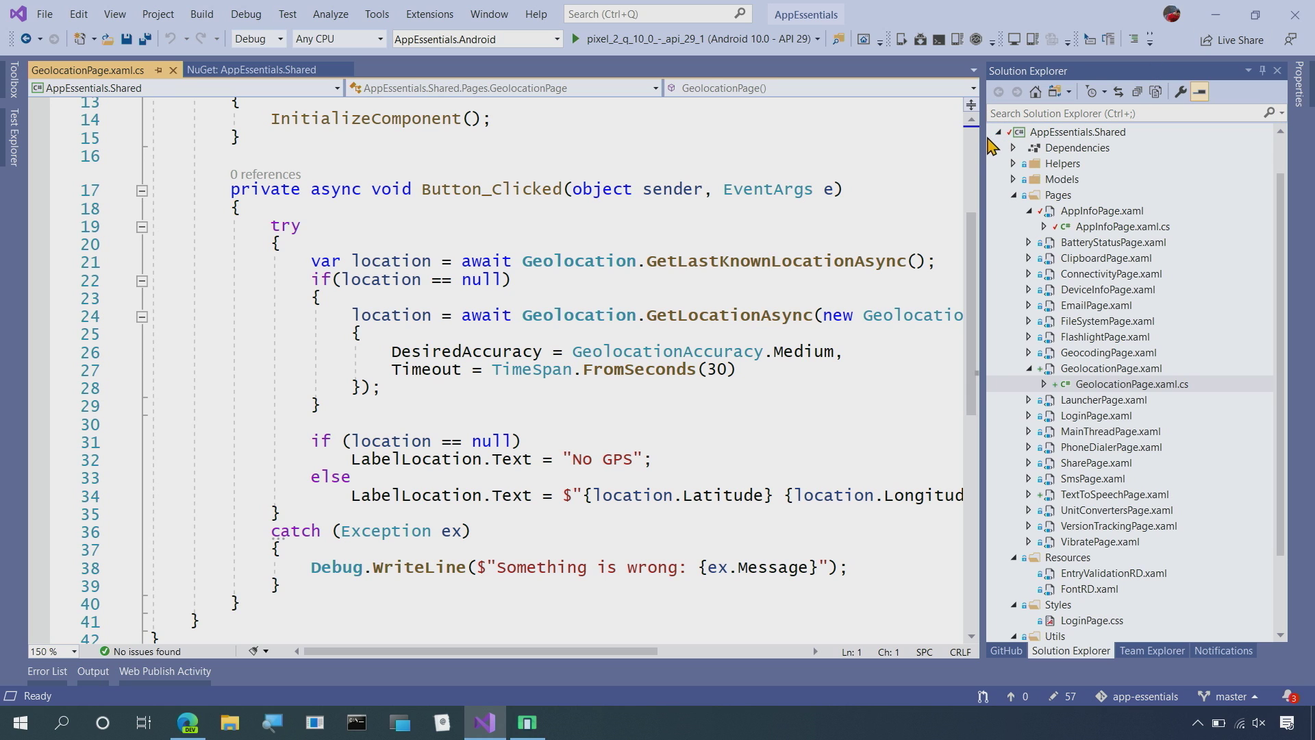
{"action": "left_click_drag", "start_coordinate": [982, 137], "coordinate": [1026, 137]}
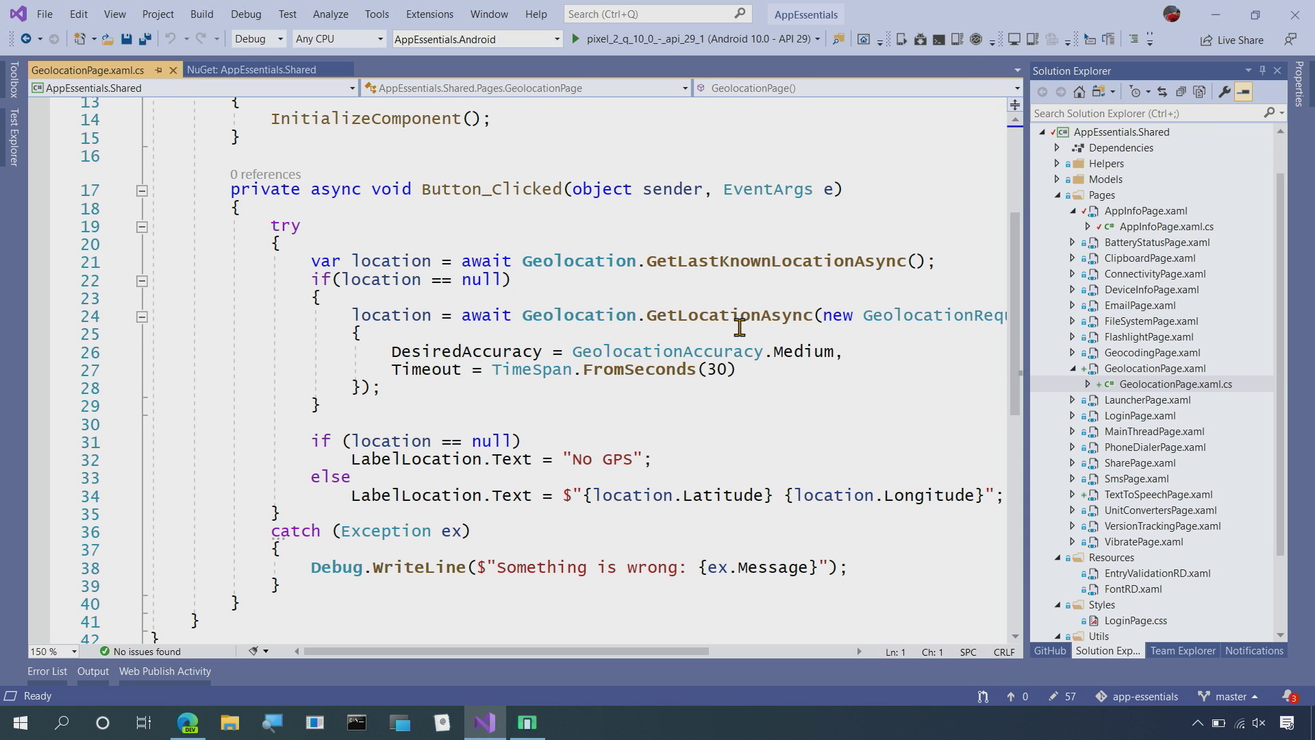
{"action": "mouse_move", "coordinate": [729, 314]}
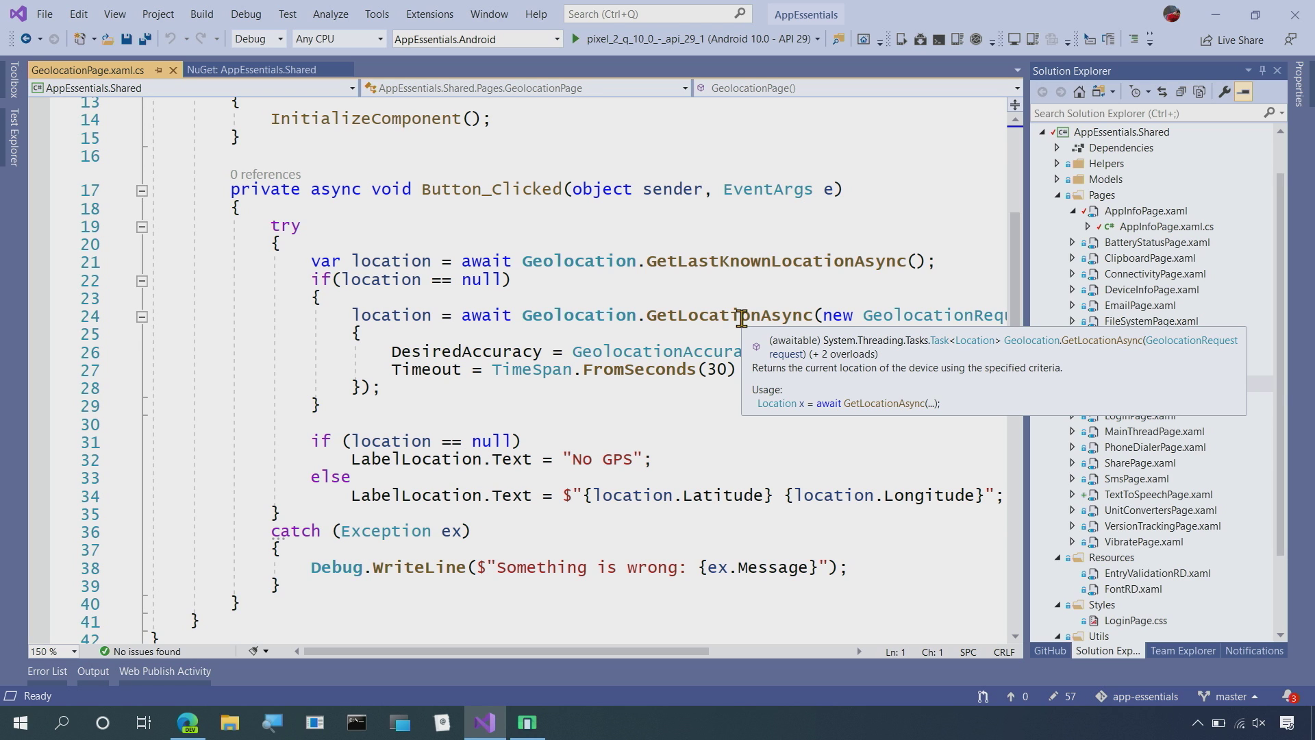
{"action": "left_click", "coordinate": [432, 245]}
Add Permissions.CheckStatusAsync<Permissions.LocationWhenInUse>() at the top of the try block, and expand AppEssentials.Android.
{"action": "key", "text": "Return"}
{"action": "key", "text": "Return"}
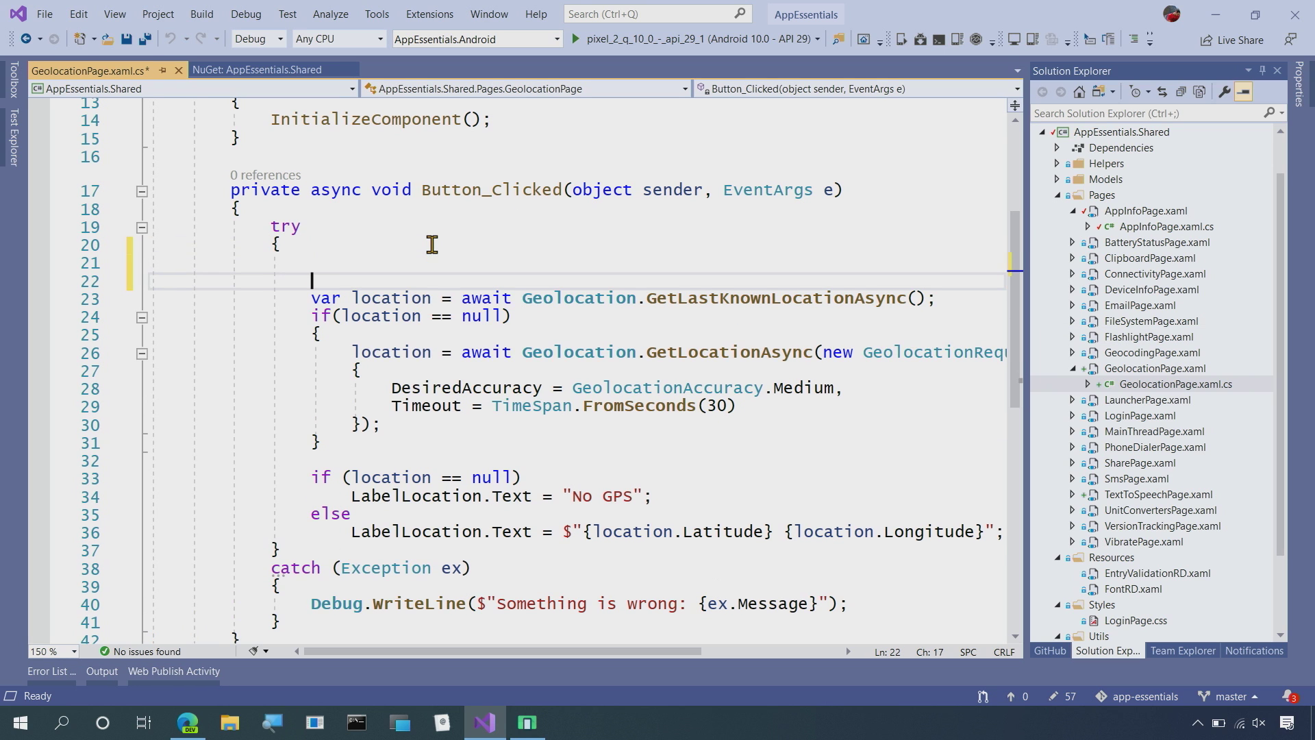
{"action": "type", "text": "var permiss"}
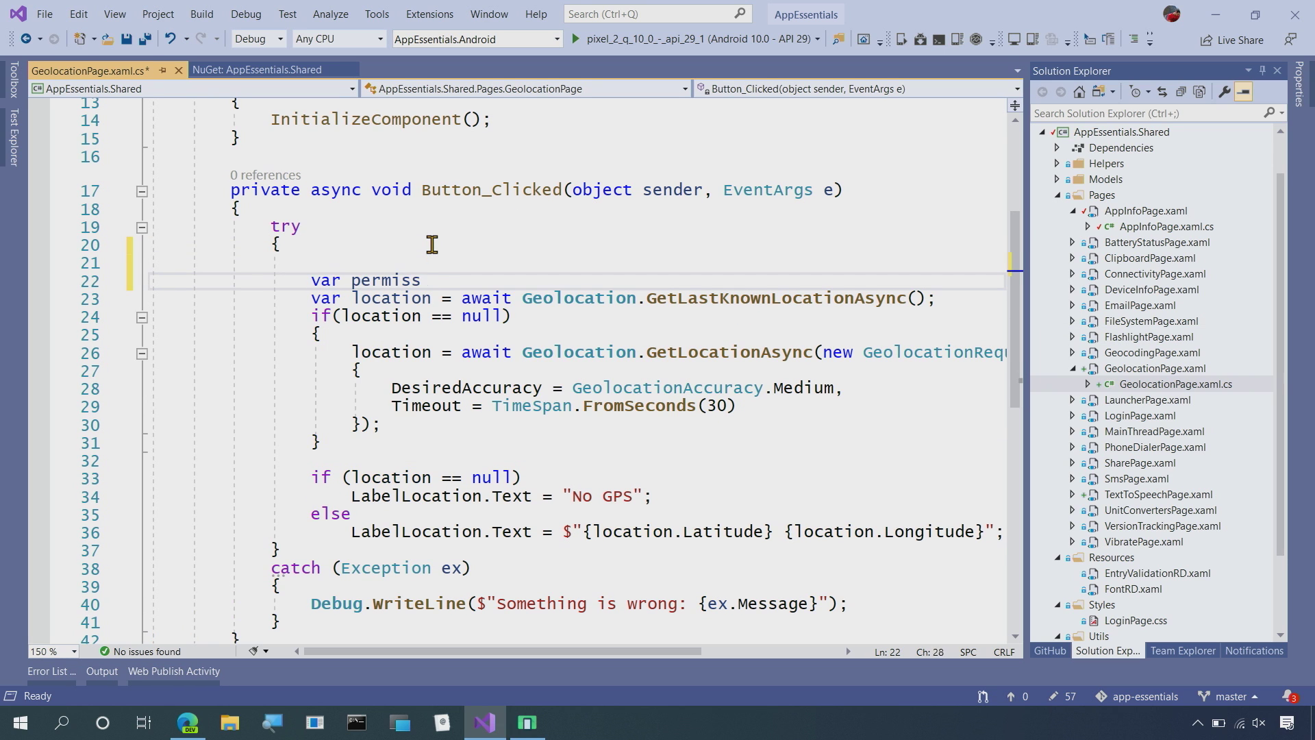
{"action": "type", "text": "ions = Permis"}
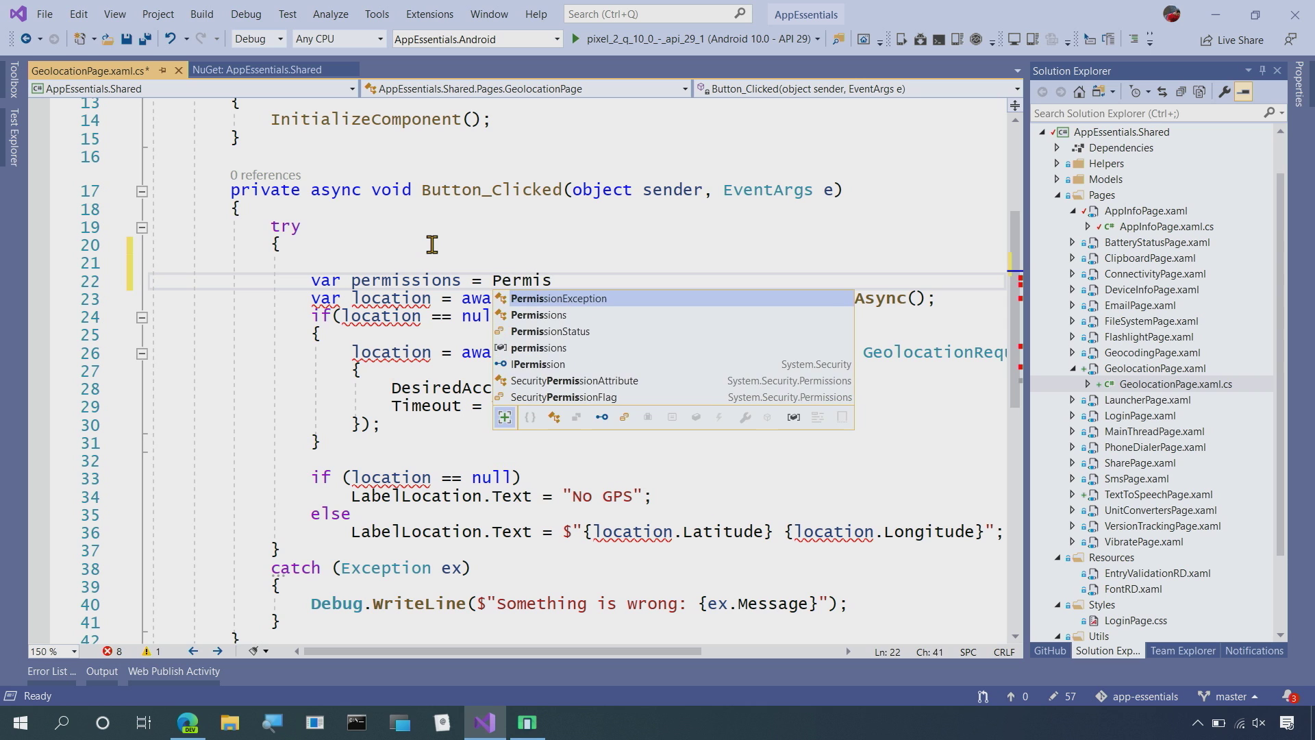
{"action": "type", "text": "sion"}
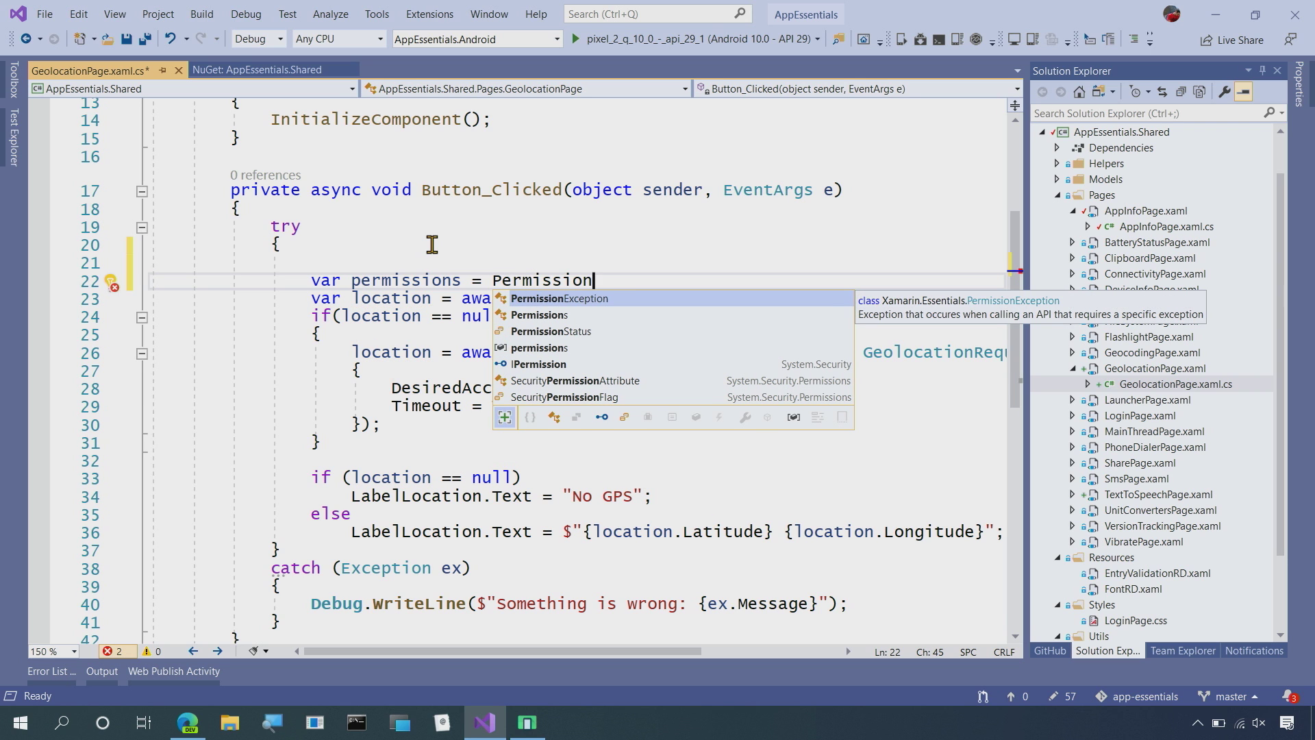
{"action": "type", "text": "s."}
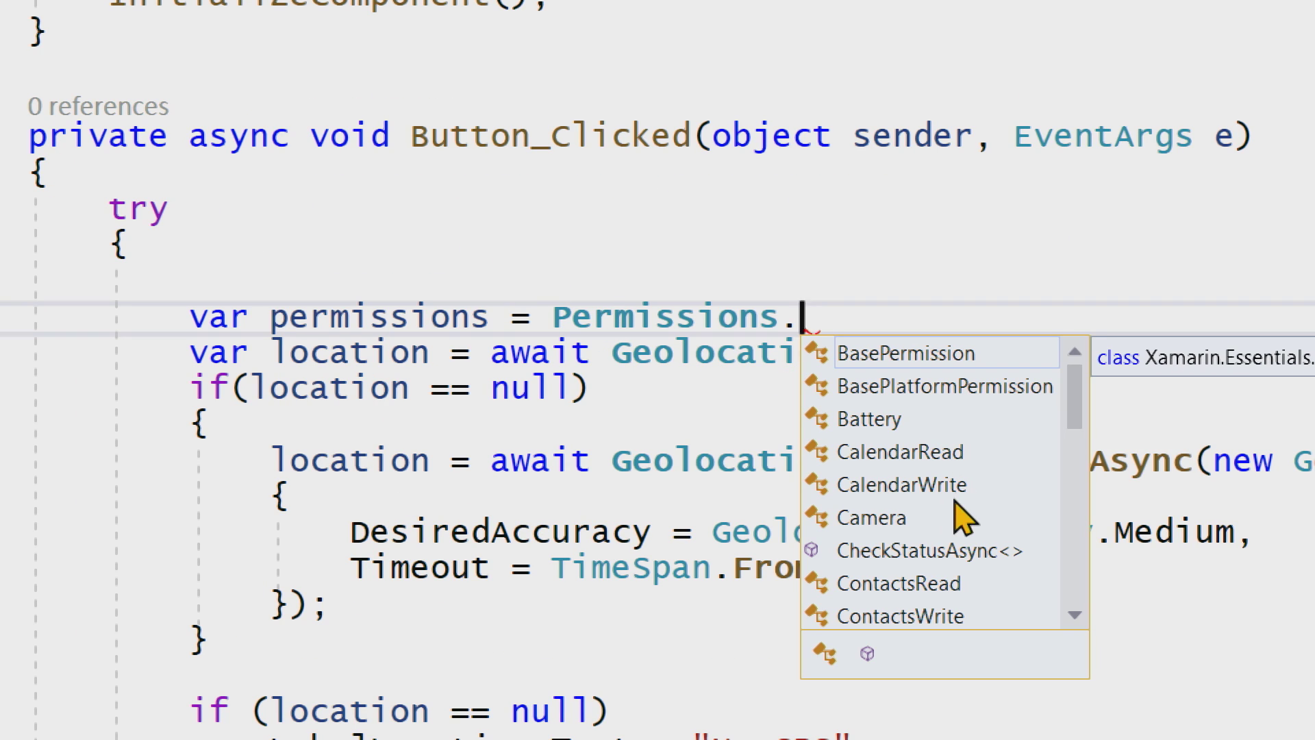
{"action": "mouse_move", "coordinate": [1077, 386]}
{"action": "left_mouse_down"}
{"action": "mouse_move", "coordinate": [1080, 530]}
{"action": "mouse_move", "coordinate": [1076, 452]}
{"action": "mouse_move", "coordinate": [960, 390]}
{"action": "left_mouse_up"}
{"action": "double_click", "coordinate": [950, 379]}
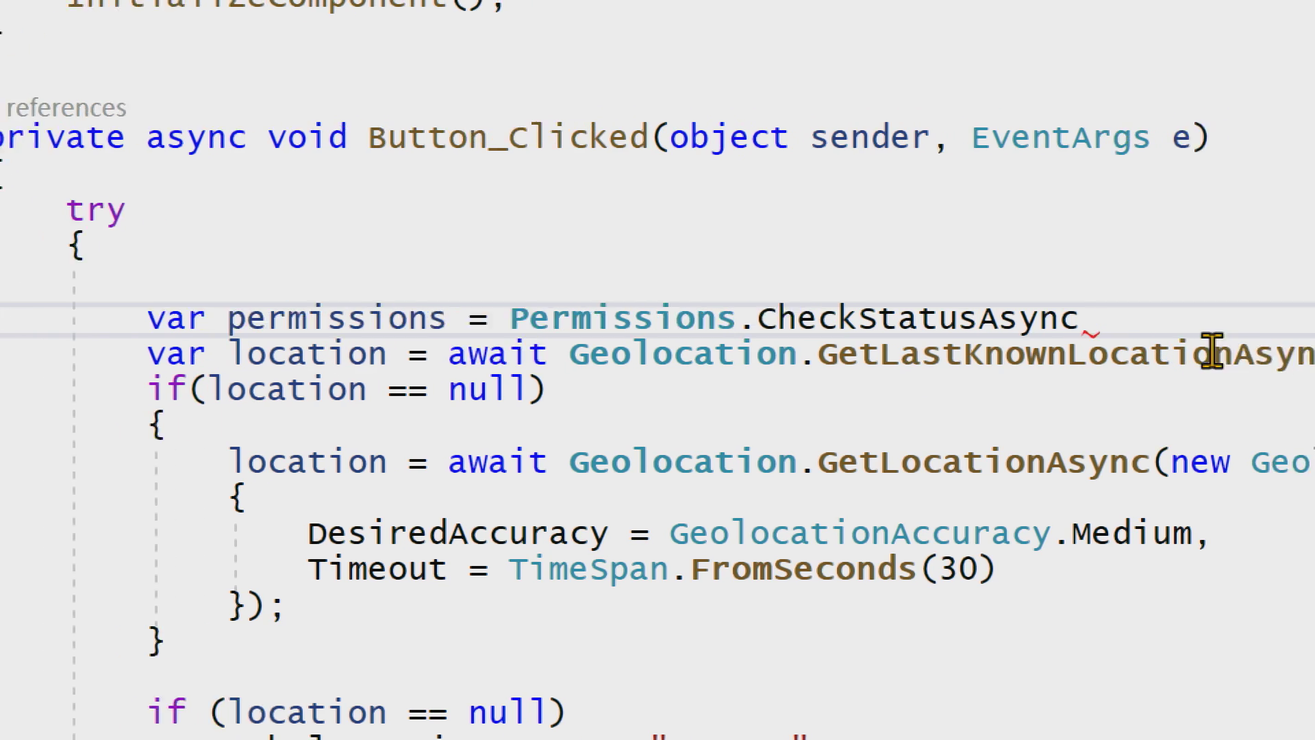
{"action": "key", "text": "Return"}
{"action": "key", "text": "Return"}
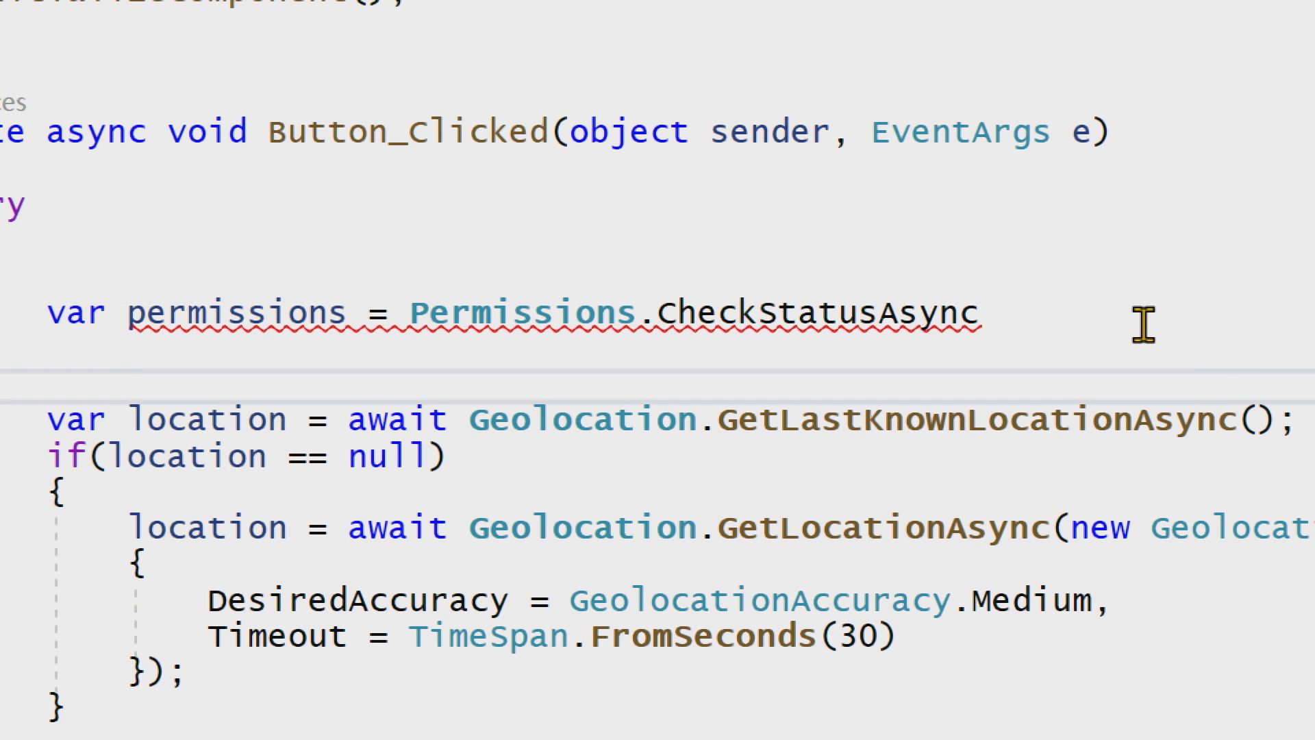
{"action": "left_click", "coordinate": [1115, 324]}
{"action": "type", "text": "<>"}
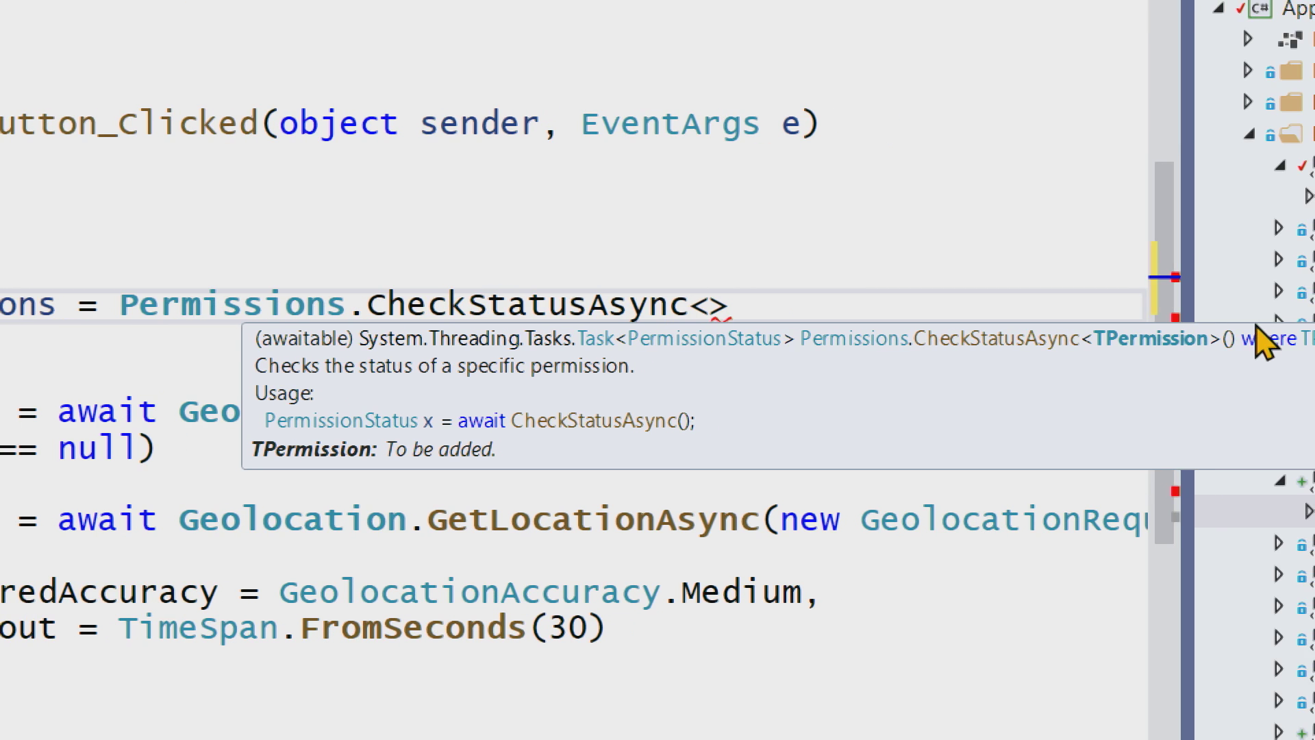
{"action": "key", "text": "BackSpace"}
{"action": "type", "text": "Persm"}
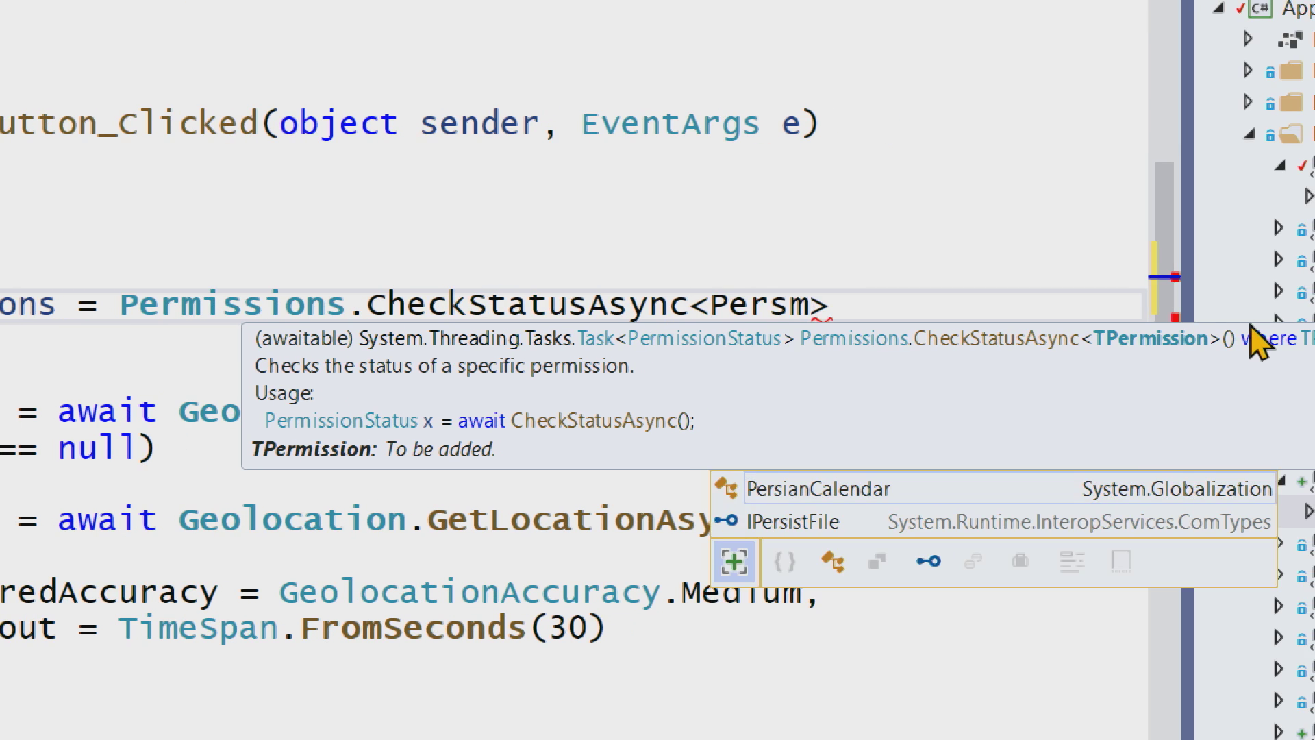
{"action": "key", "text": "BackSpace"}
{"action": "key", "text": "BackSpace"}
{"action": "type", "text": "m."}
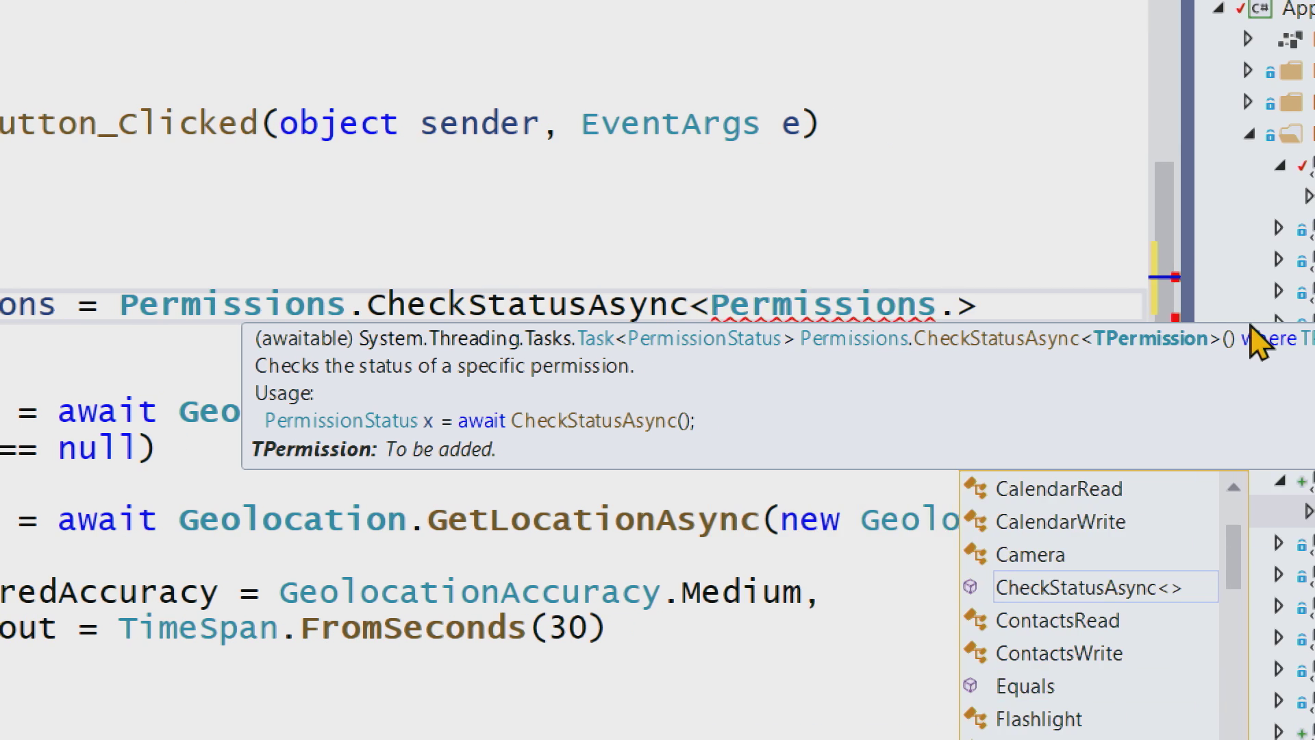
{"action": "key", "text": "Escape"}
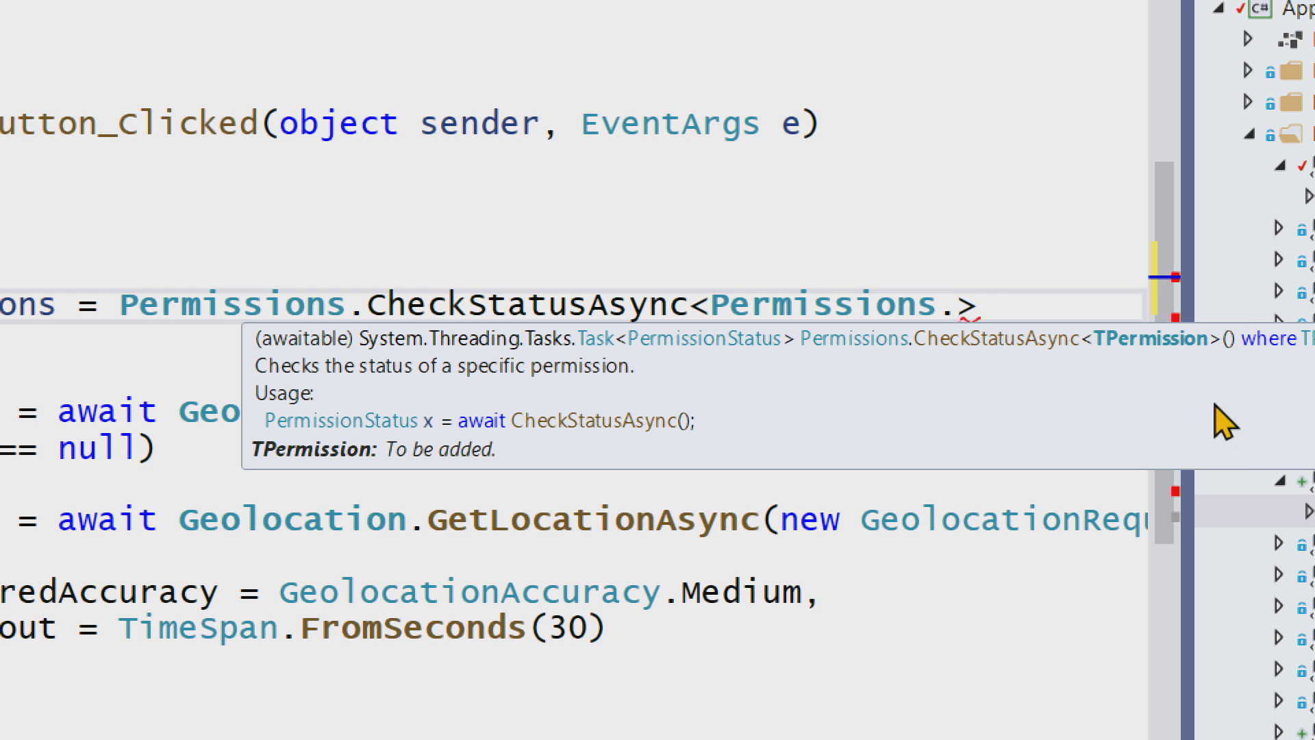
{"action": "key", "text": "Escape"}
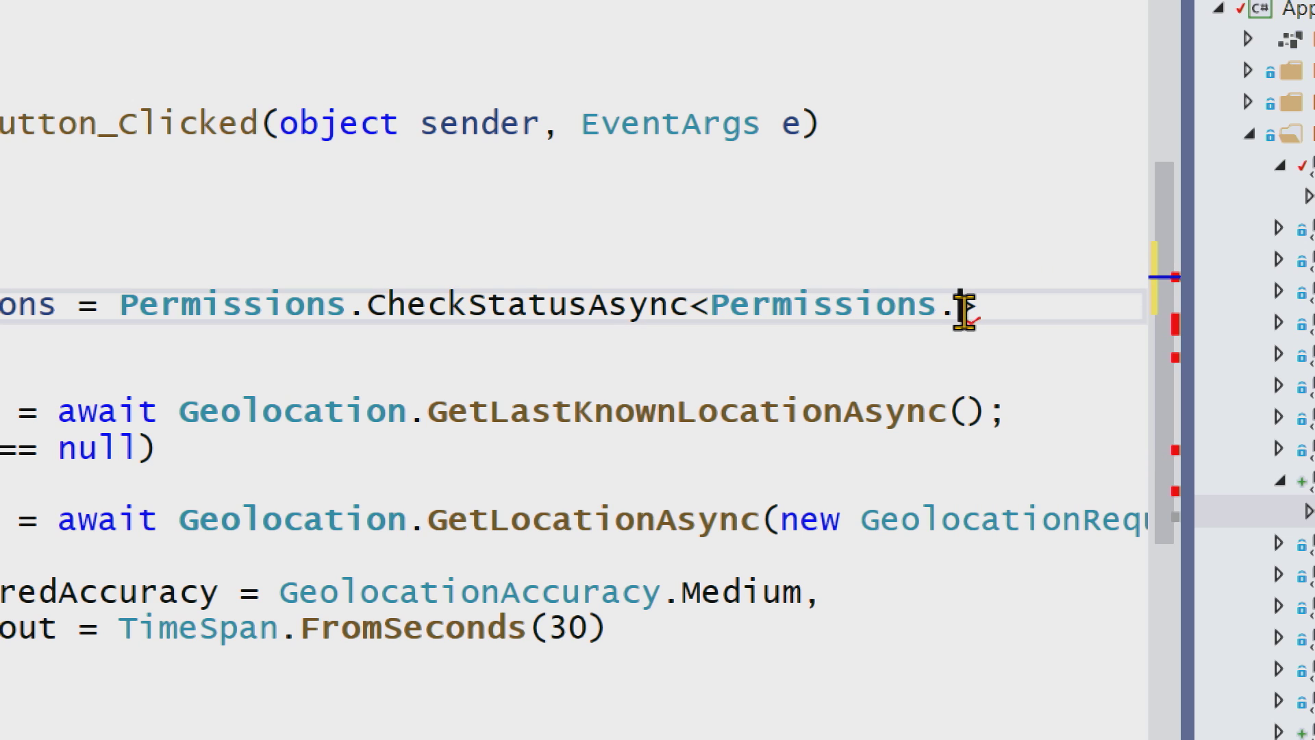
{"action": "type", "text": "Locatio"}
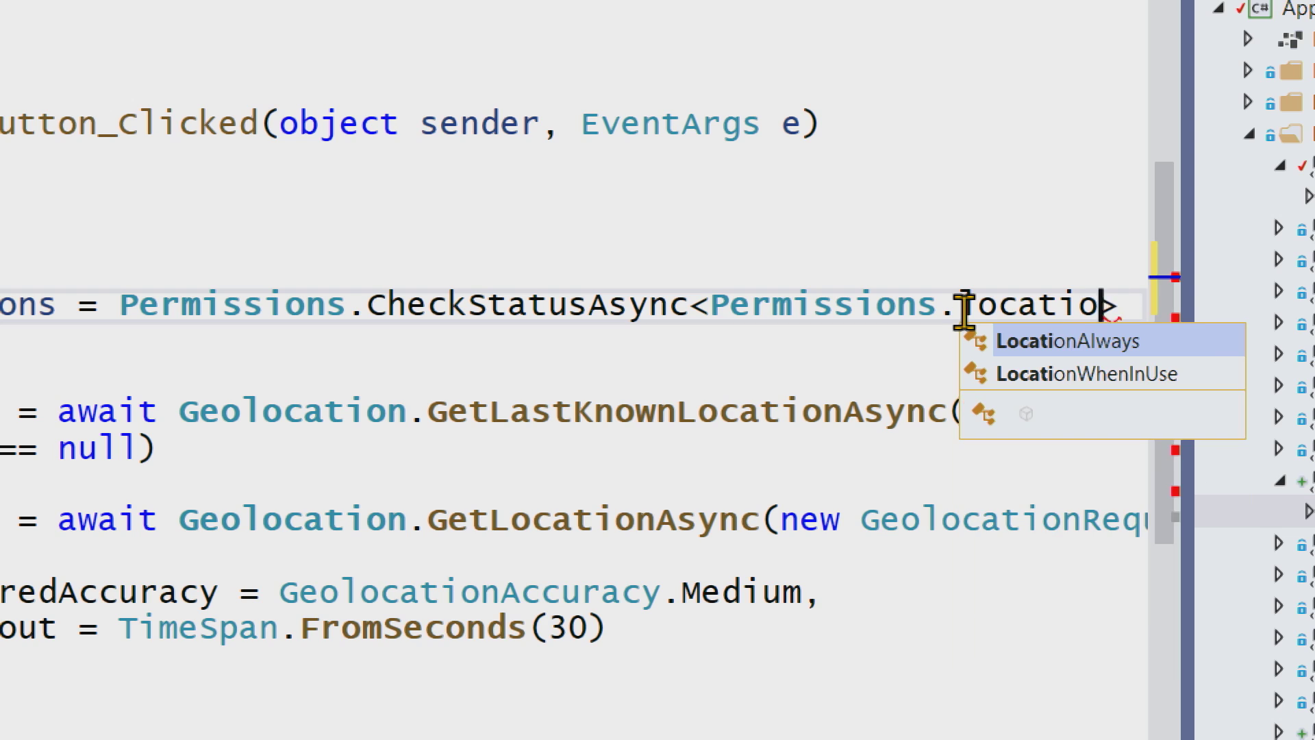
{"action": "type", "text": "n"}
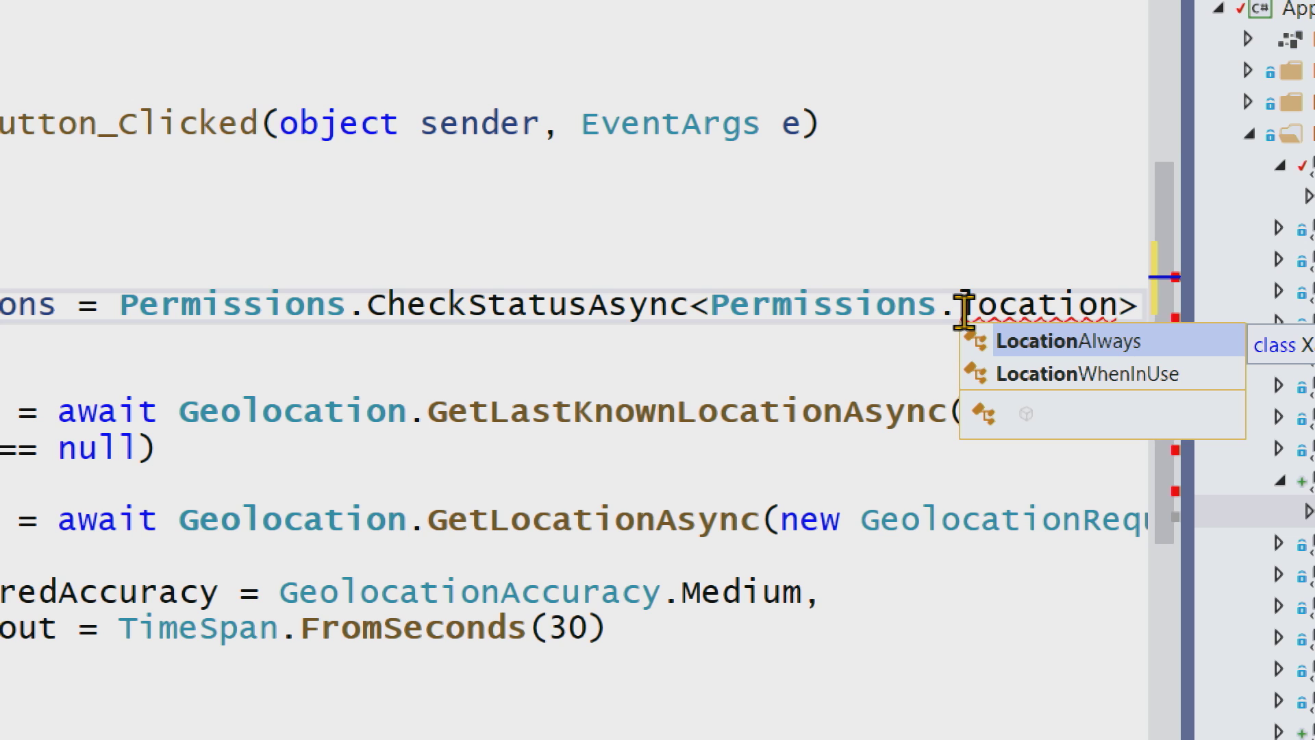
{"action": "key", "text": "Down"}
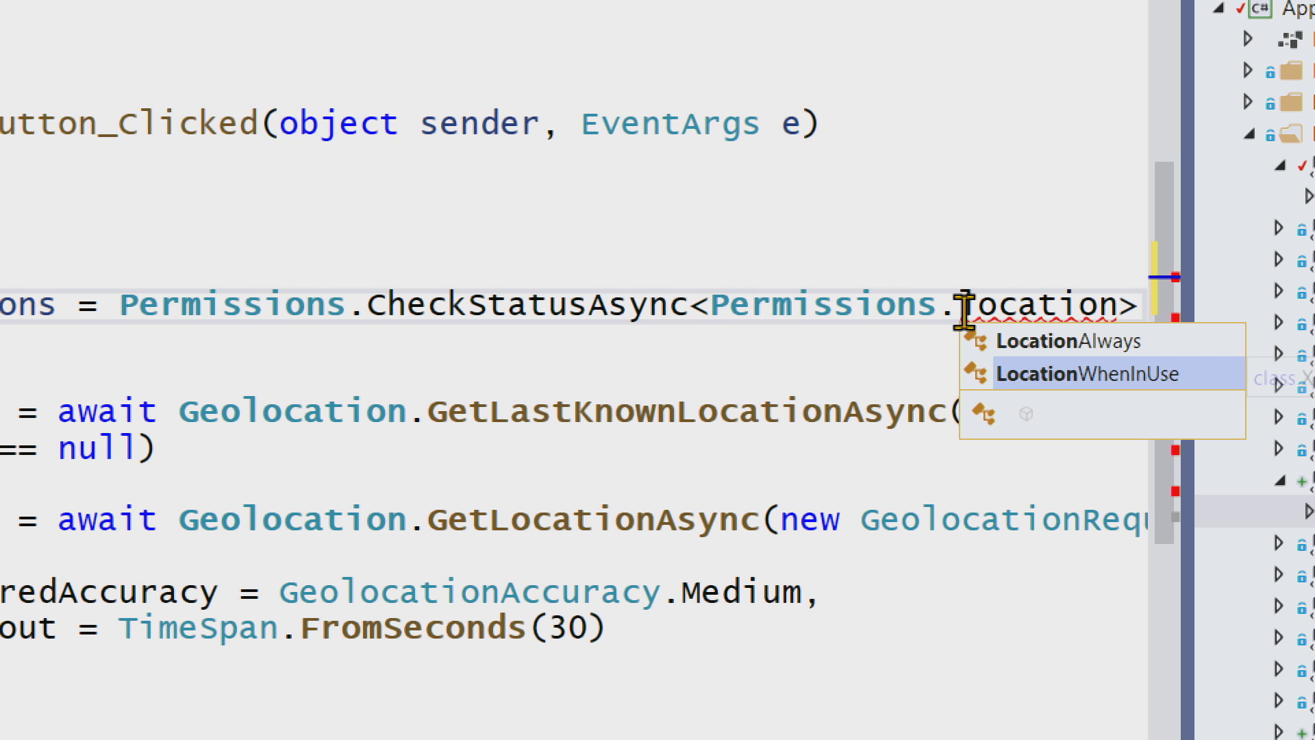
{"action": "key", "text": "Tab"}
{"action": "type", "text": "()"}
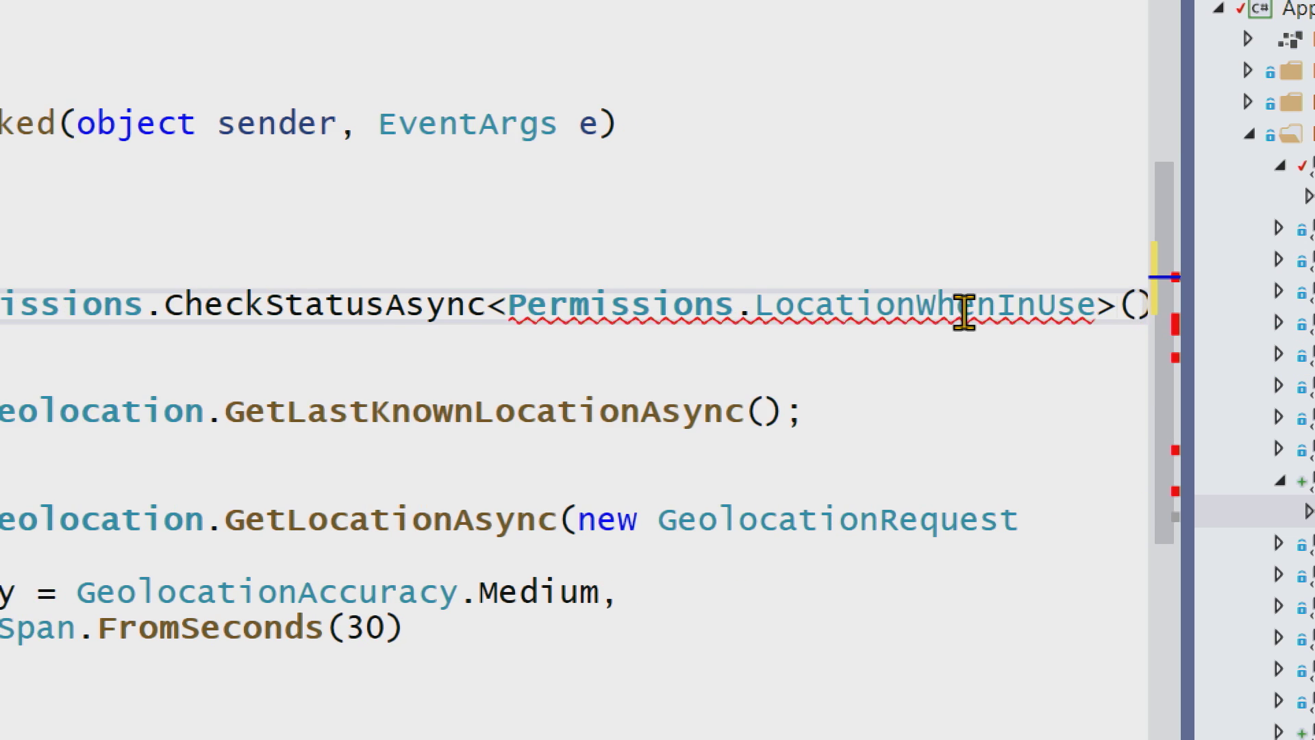
{"action": "type", "text": ";"}
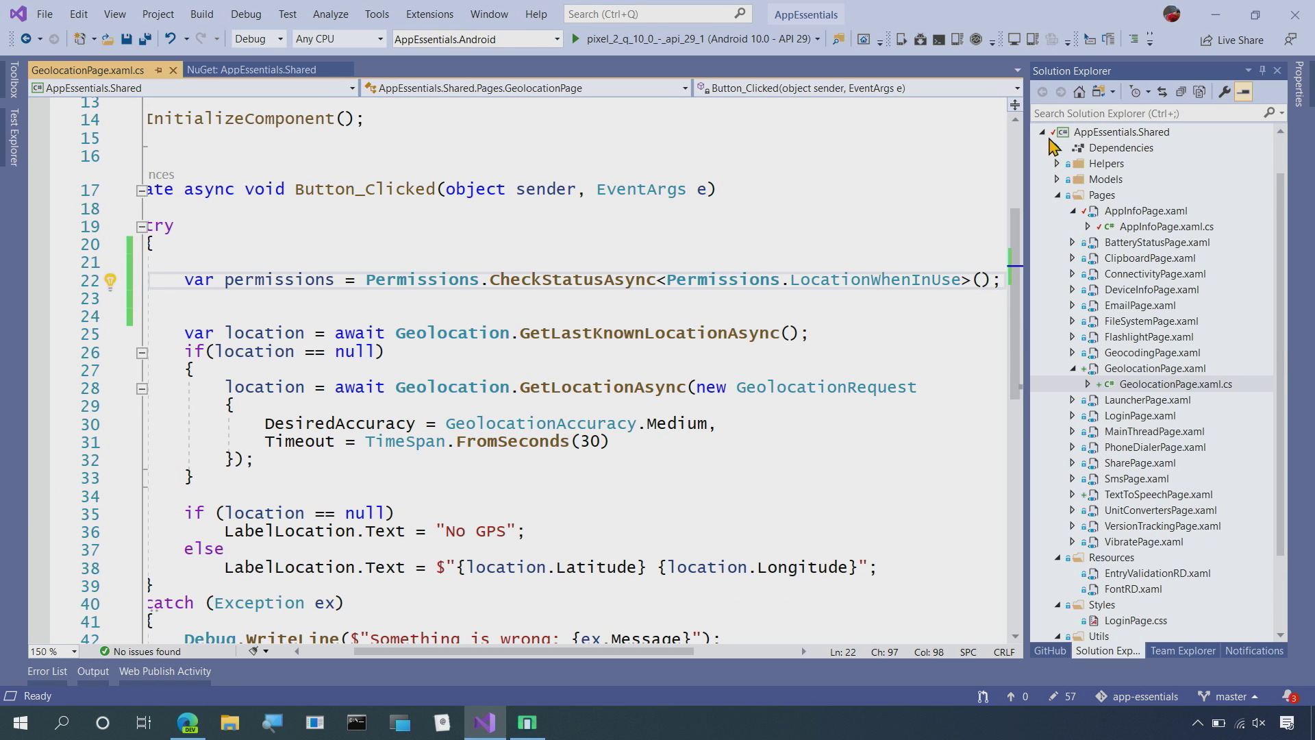
{"action": "left_click", "coordinate": [1043, 132]}
{"action": "left_click", "coordinate": [1043, 147]}
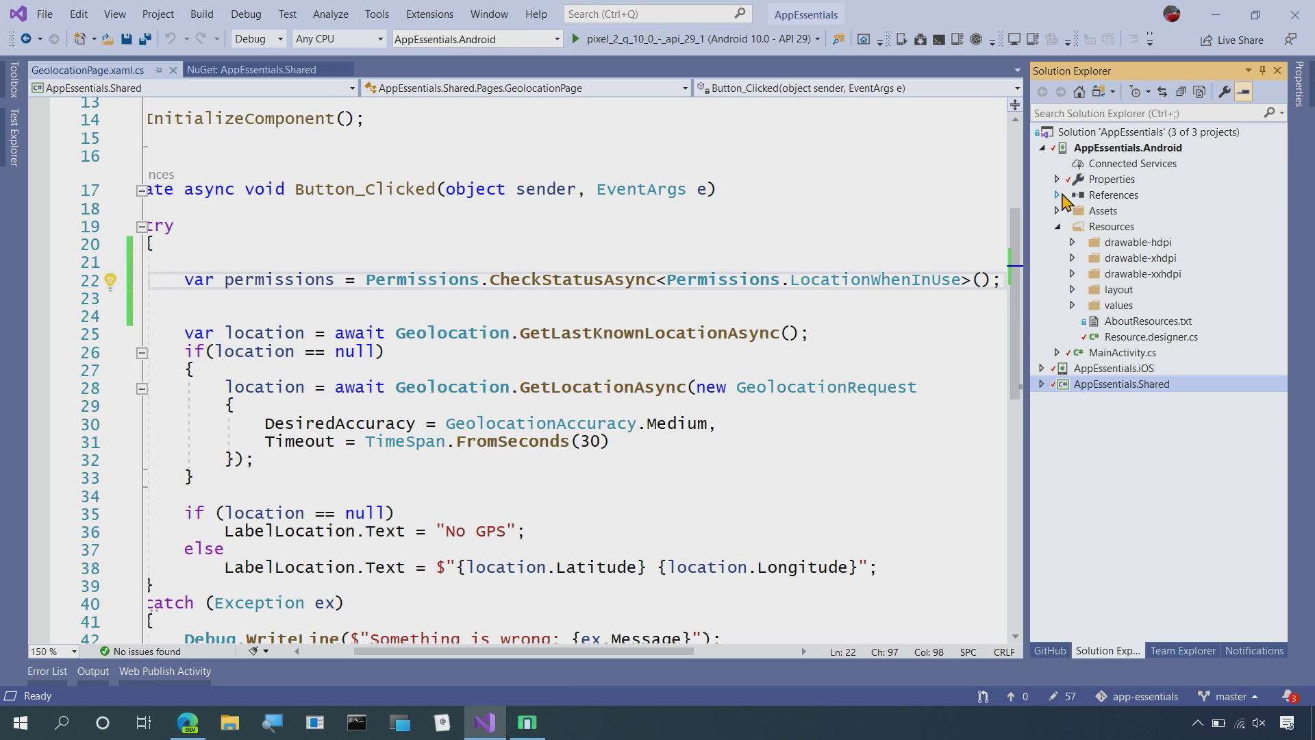
Check the AccessCoarseLocation and AccessFineLocation lines in the Android AssemblyInfo.cs, then return to GeolocationPage.xaml.cs.
{"action": "left_click", "coordinate": [1057, 180]}
{"action": "double_click", "coordinate": [1130, 211]}
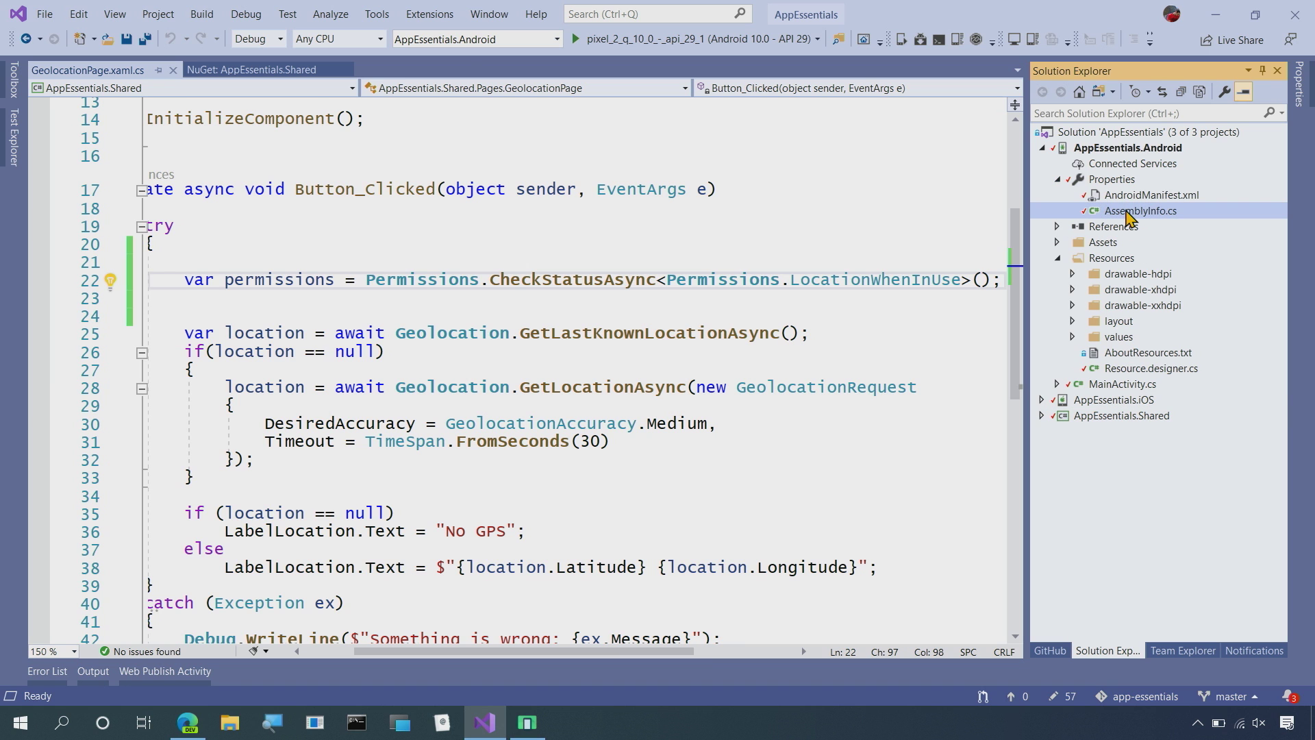
{"action": "scroll", "coordinate": [909, 331], "scroll_direction": "down", "scroll_amount": 2}
{"action": "scroll", "coordinate": [910, 332], "scroll_direction": "down", "scroll_amount": 2}
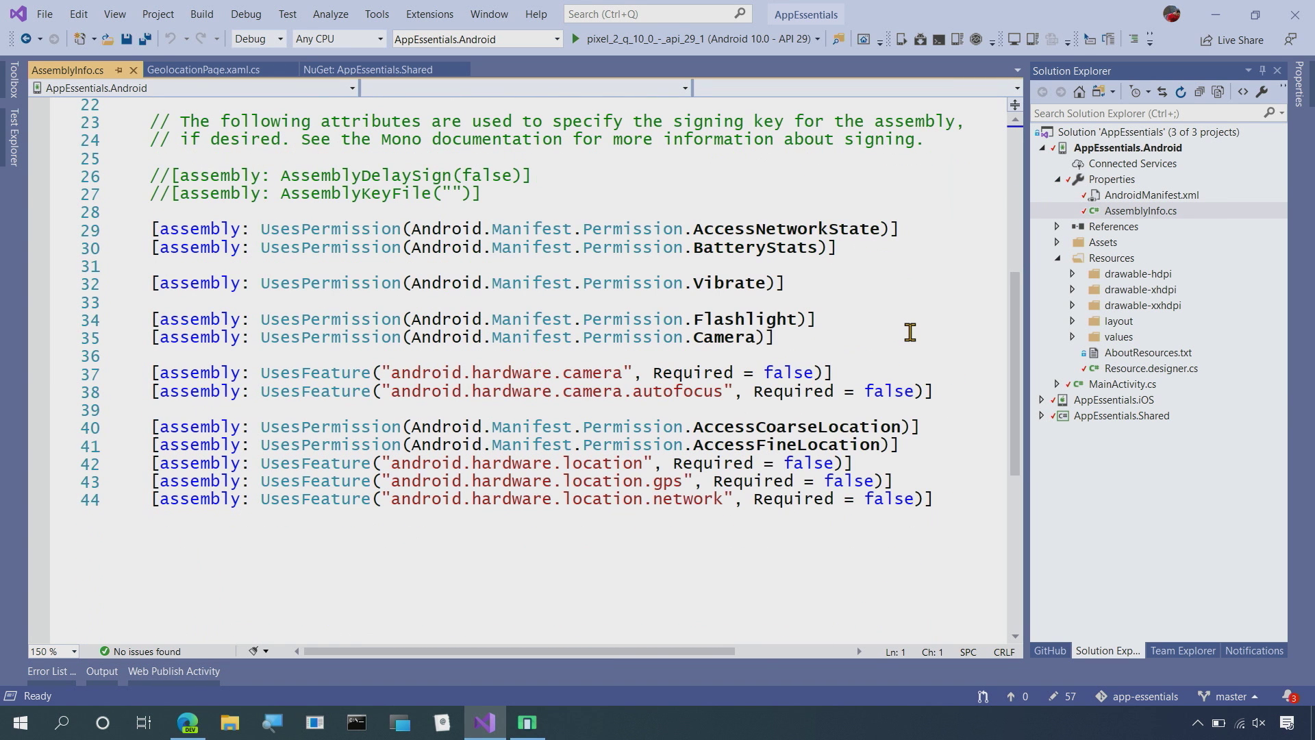
{"action": "left_click", "coordinate": [924, 446]}
{"action": "left_click_drag", "start_coordinate": [924, 450], "coordinate": [929, 409]}
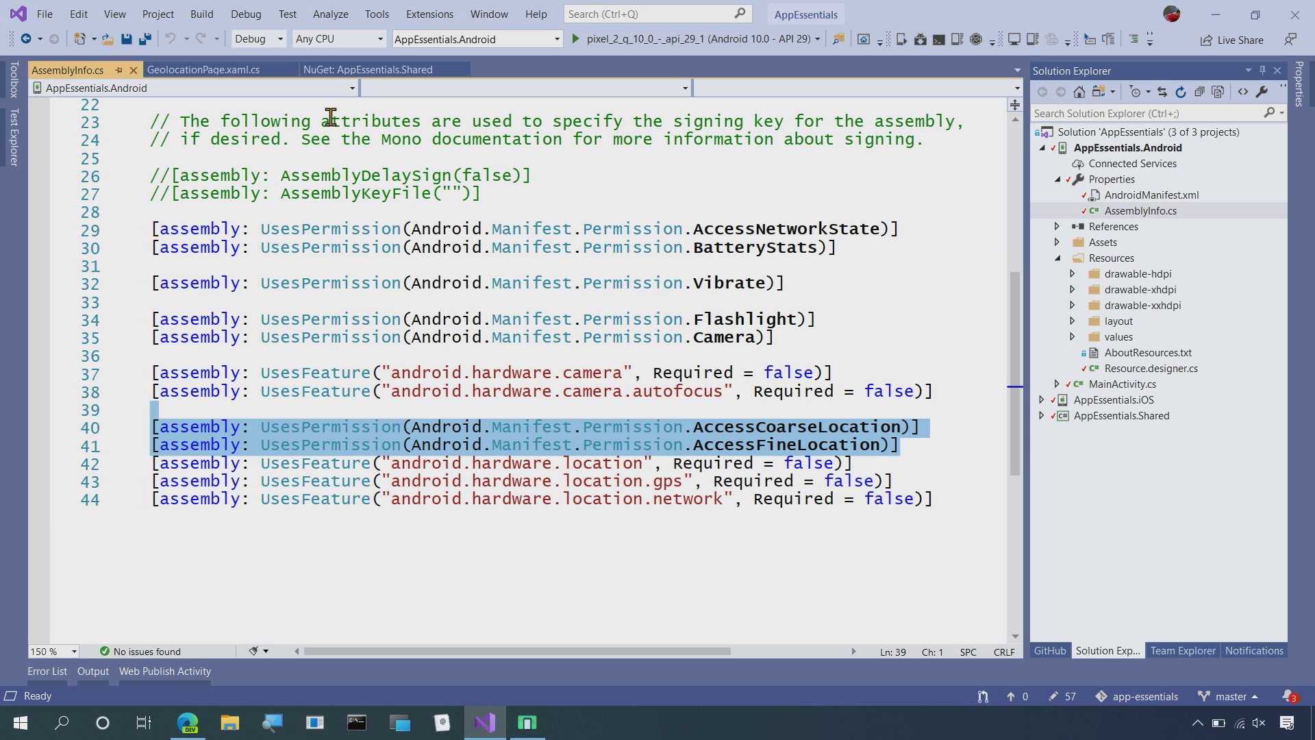
{"action": "left_click", "coordinate": [216, 69]}
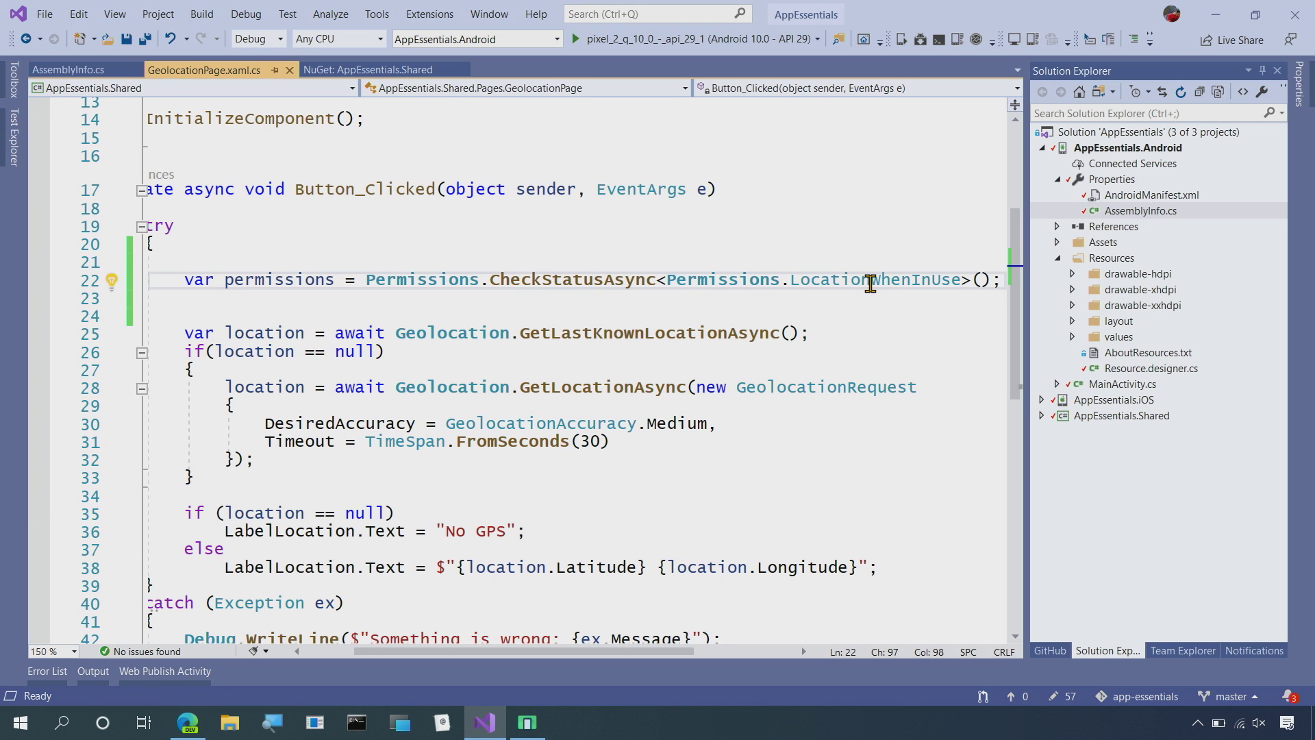
Await the permission check and add an if block for status not equal to Granted.
{"action": "key", "text": "Return"}
{"action": "key", "text": "Return"}
{"action": "type", "text": "if("}
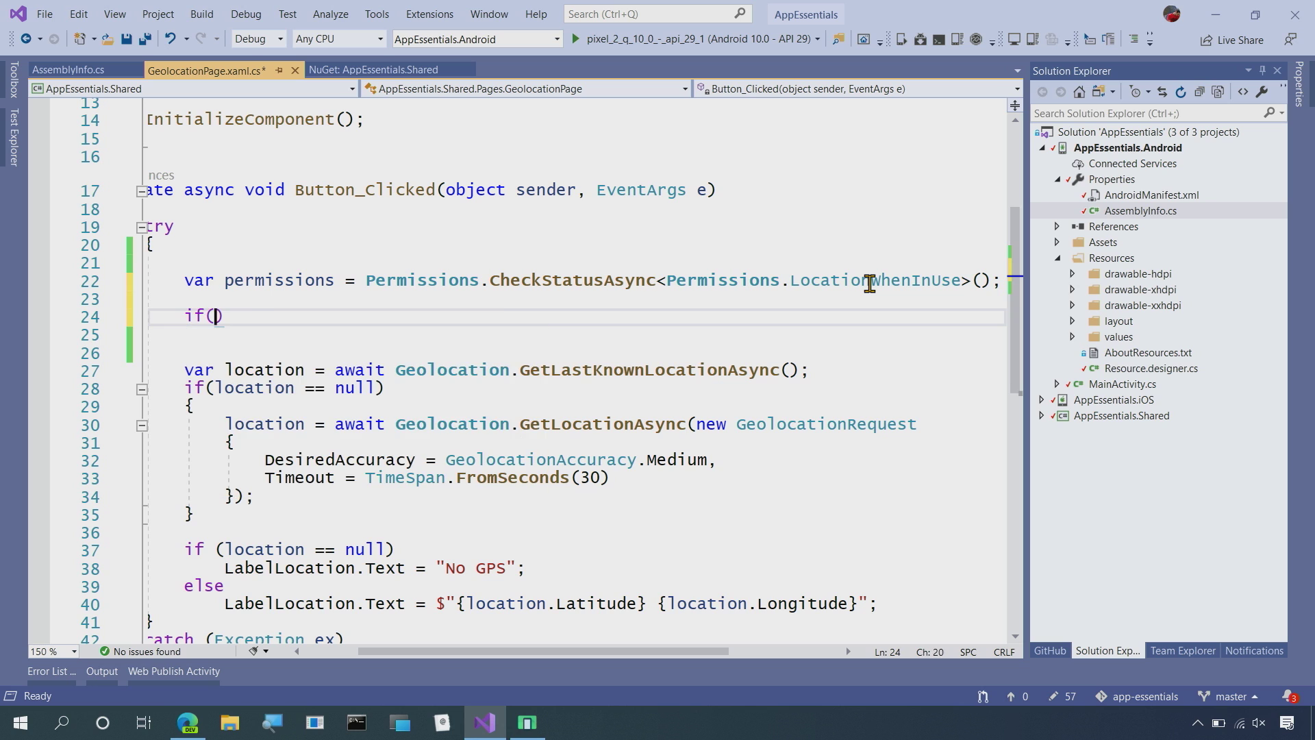
{"action": "type", "text": "permissions !"}
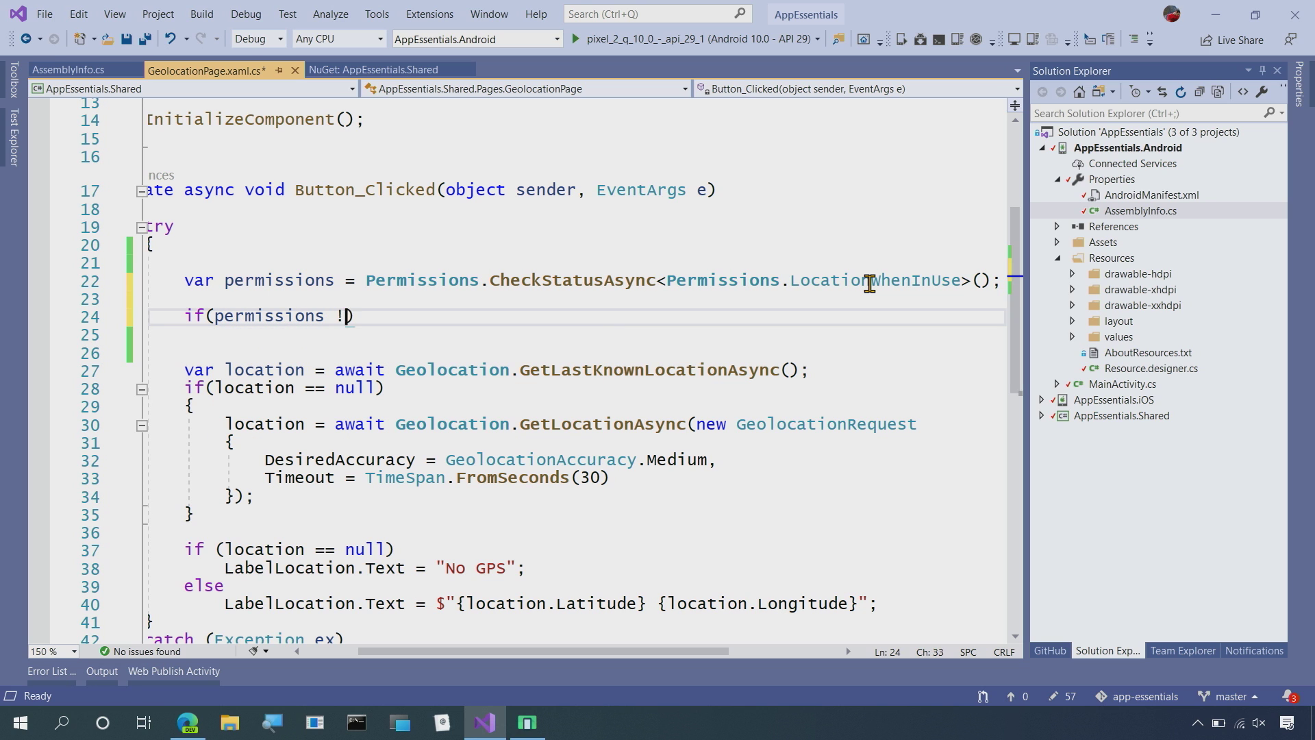
{"action": "type", "text": "="}
{"action": "left_click", "coordinate": [366, 280]}
{"action": "type", "text": "await t"}
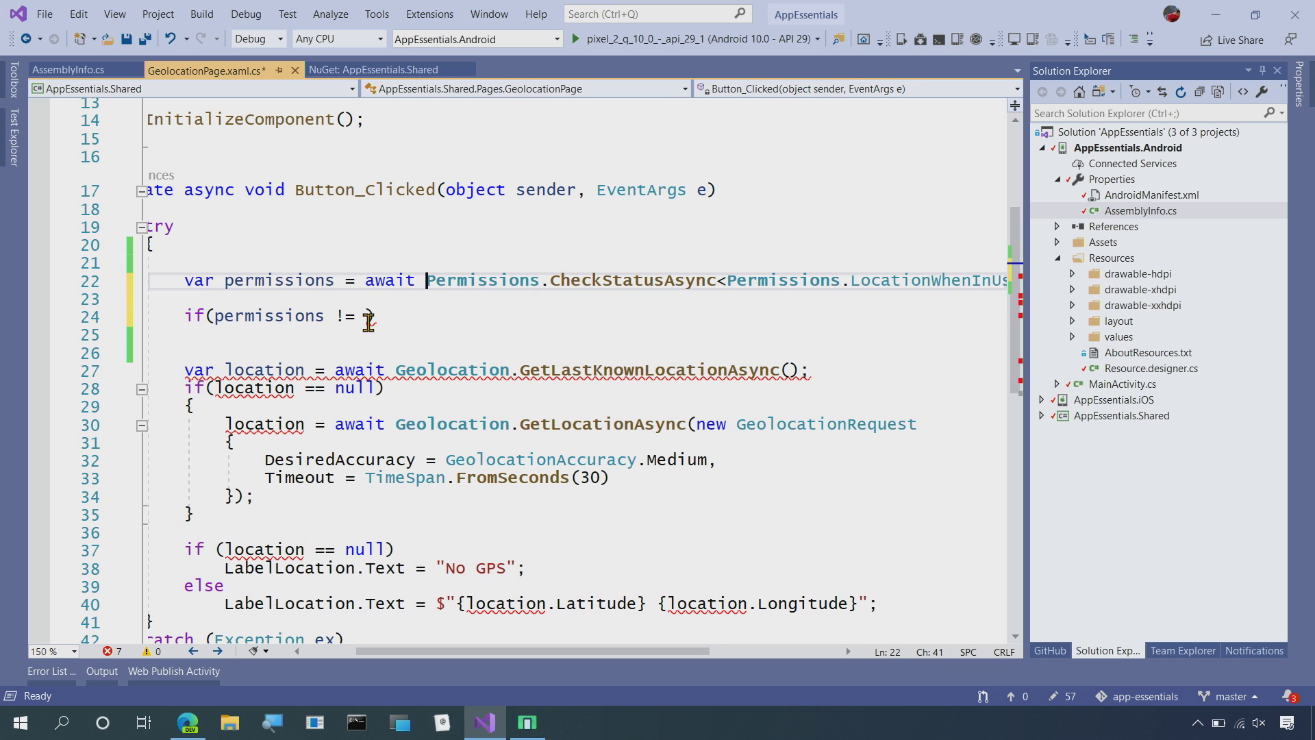
{"action": "left_click", "coordinate": [368, 317]}
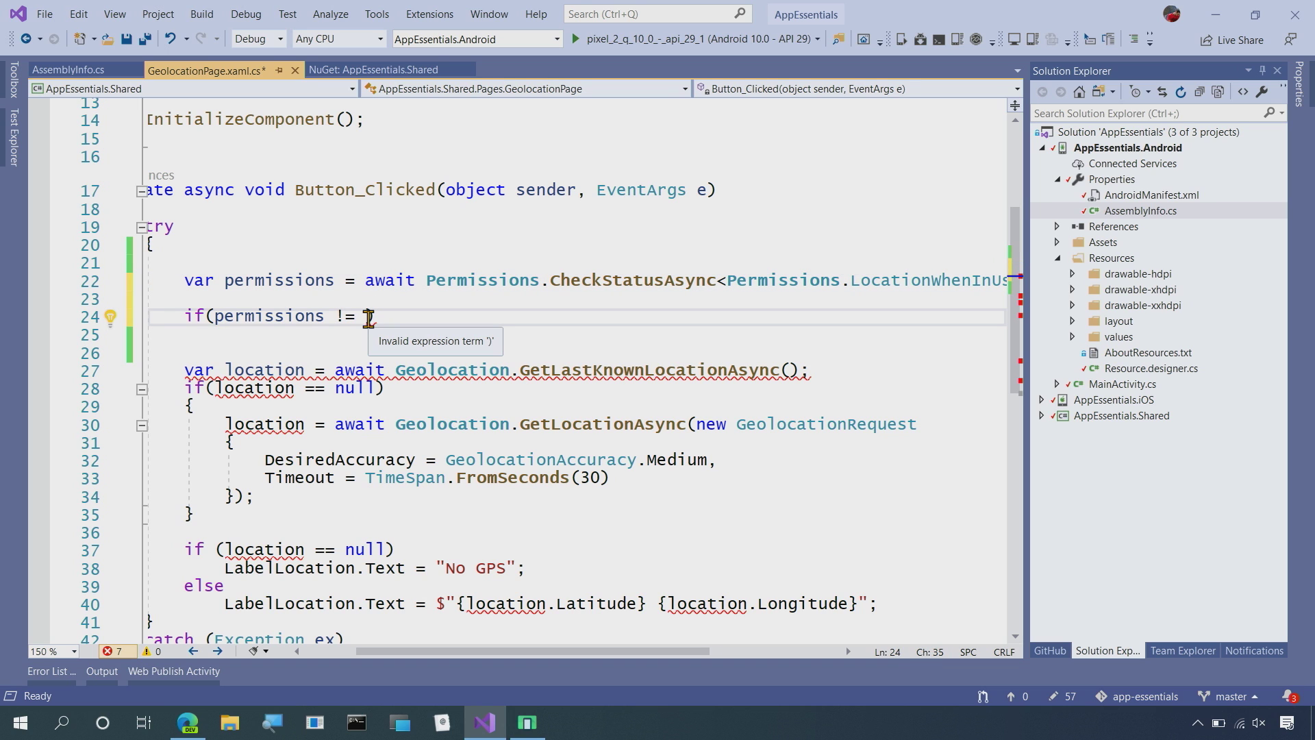
{"action": "type", "text": "P"}
{"action": "type", "text": "."}
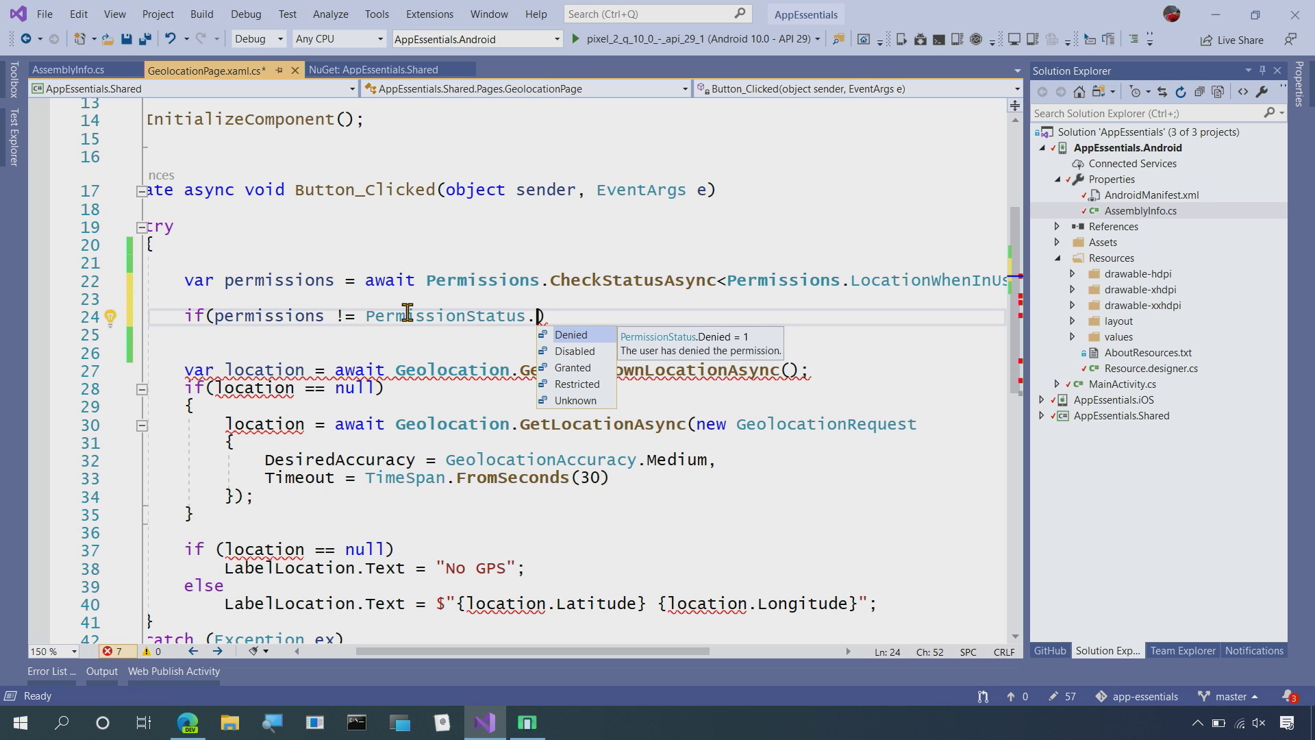
{"action": "key", "text": "Down"}
{"action": "key", "text": "Down"}
{"action": "key", "text": "Tab"}
{"action": "key", "text": "End"}
{"action": "key", "text": "Return"}
{"action": "type", "text": "{"}
{"action": "key", "text": "Return"}
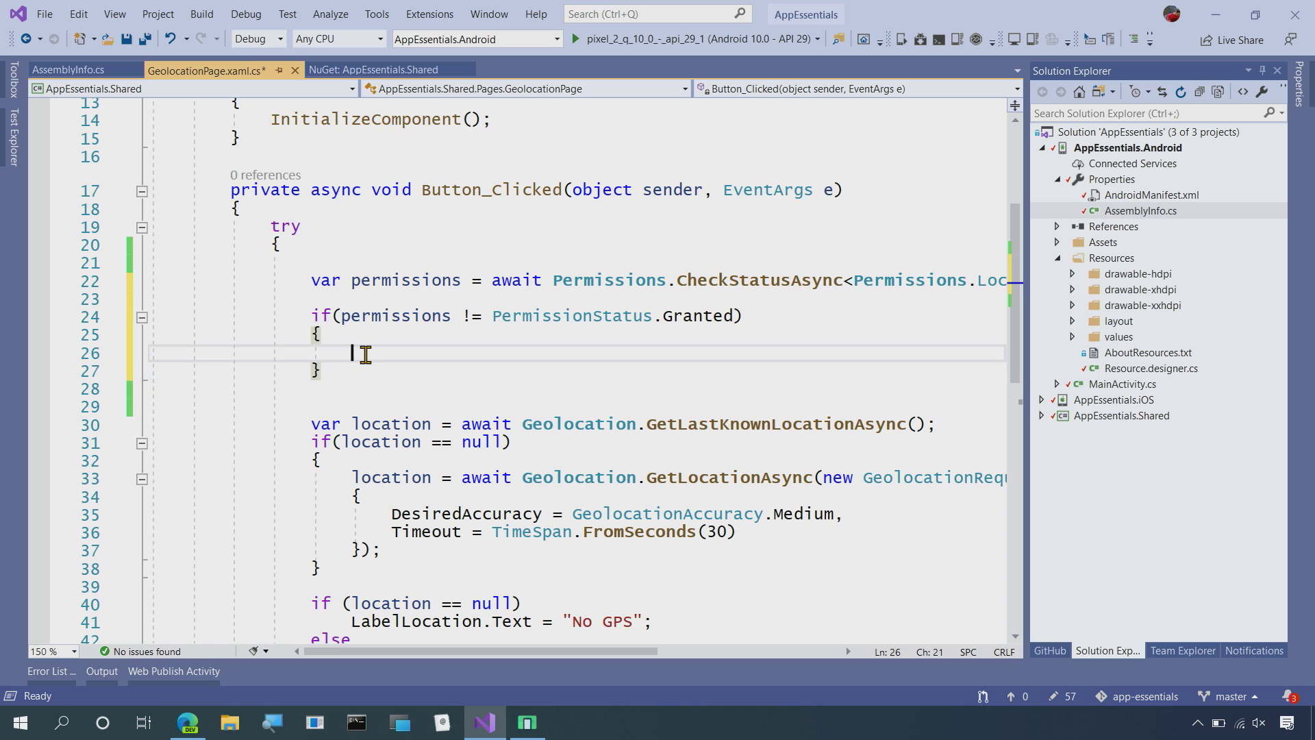
{"action": "type", "text": "permiss"}
Inside the if block, assign permissions = await Permissions.RequestAsync<Permissions.LocationWhenInUse>().
{"action": "key", "text": "Tab"}
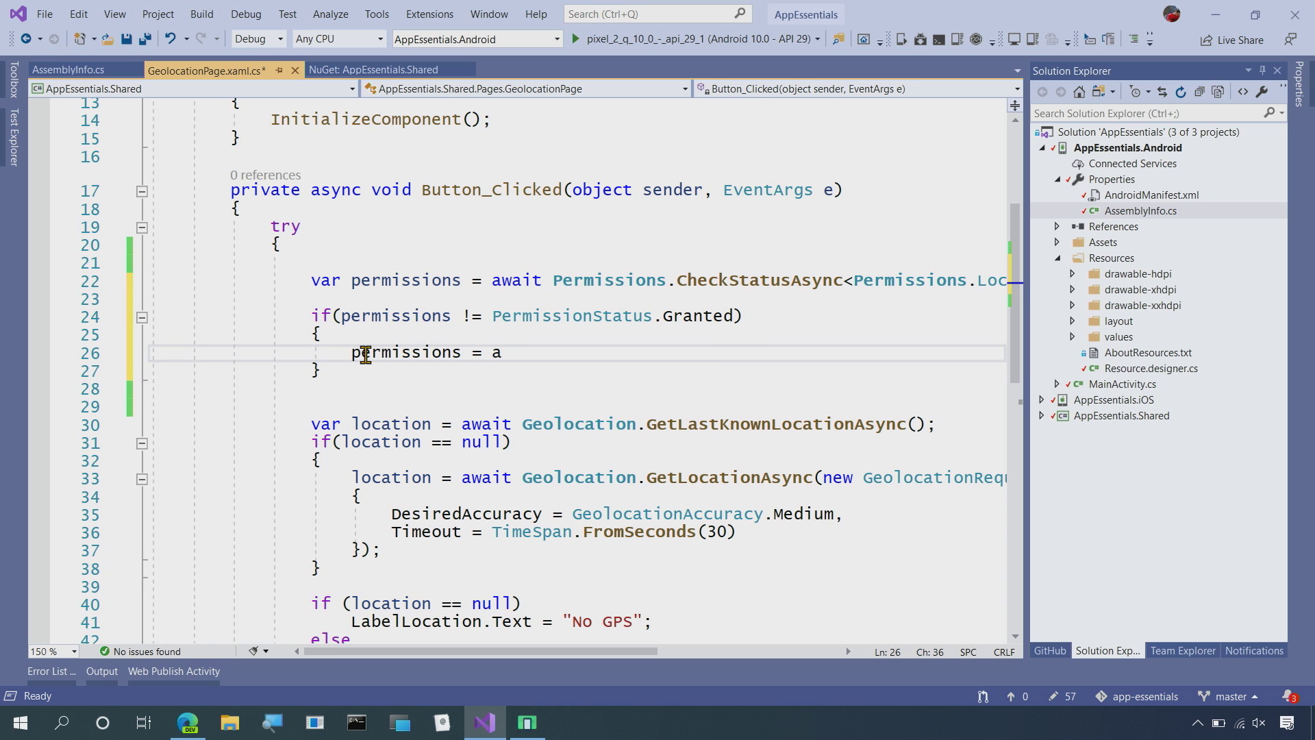
{"action": "type", "text": "wait Permissions."}
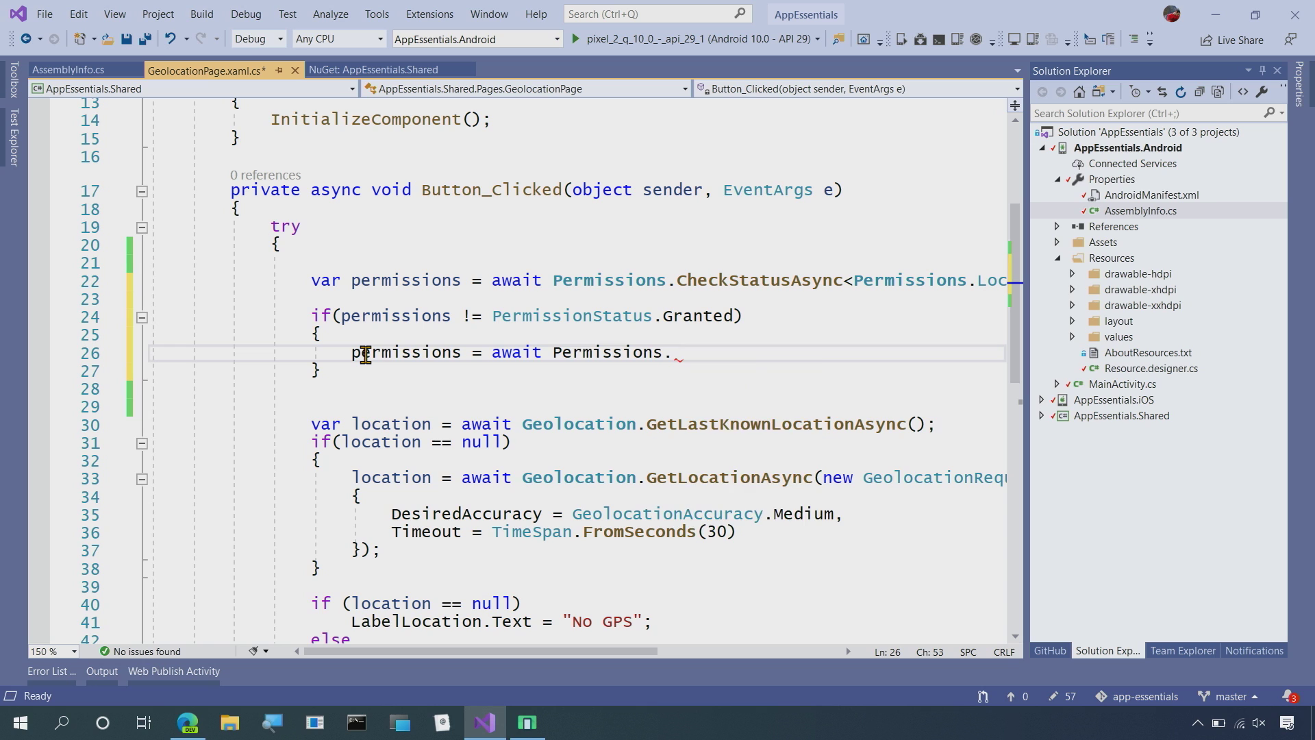
{"action": "type", "text": "req"}
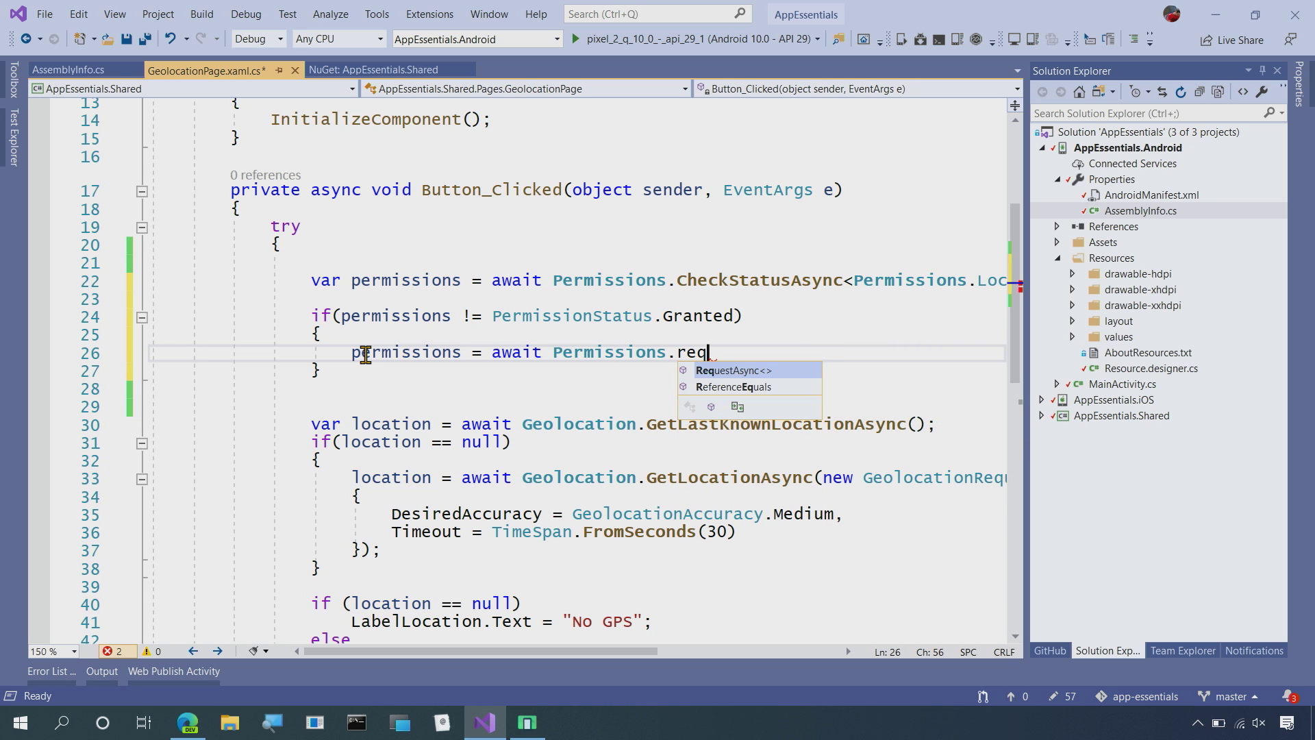
{"action": "key", "text": "Tab"}
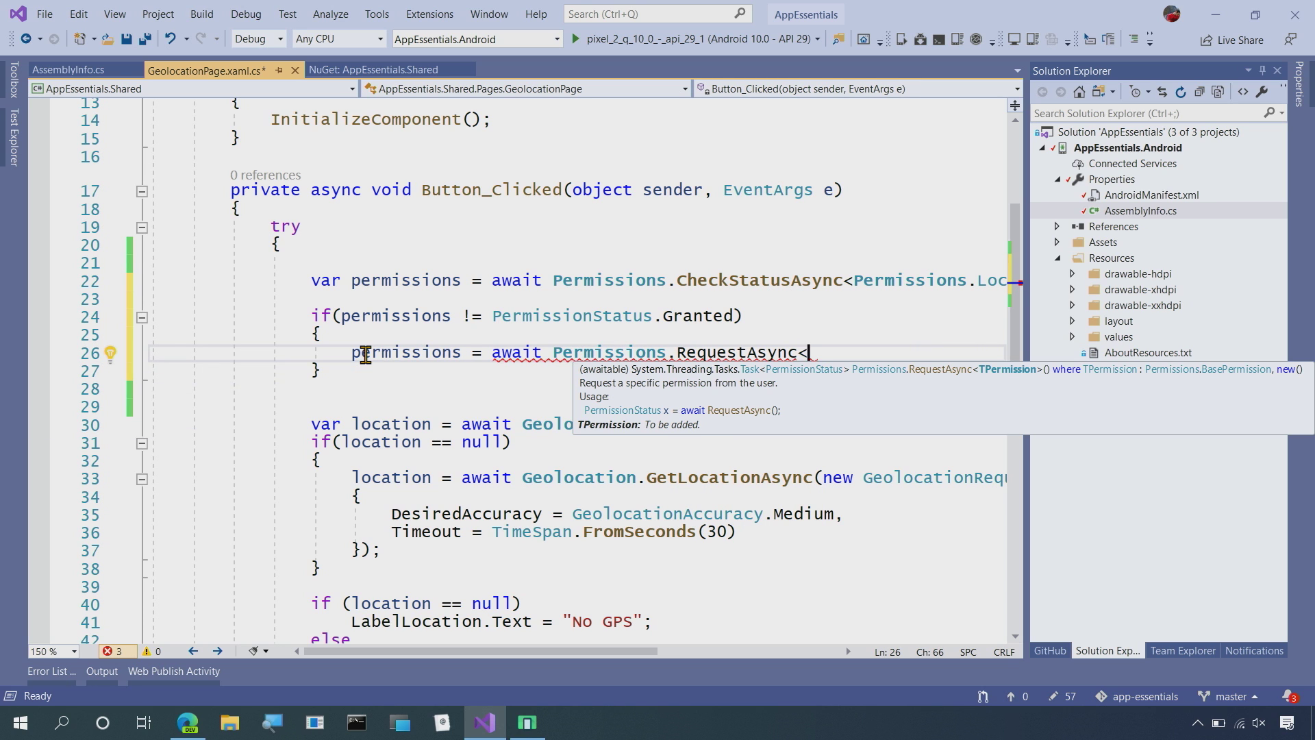
{"action": "type", "text": "Persmissions"}
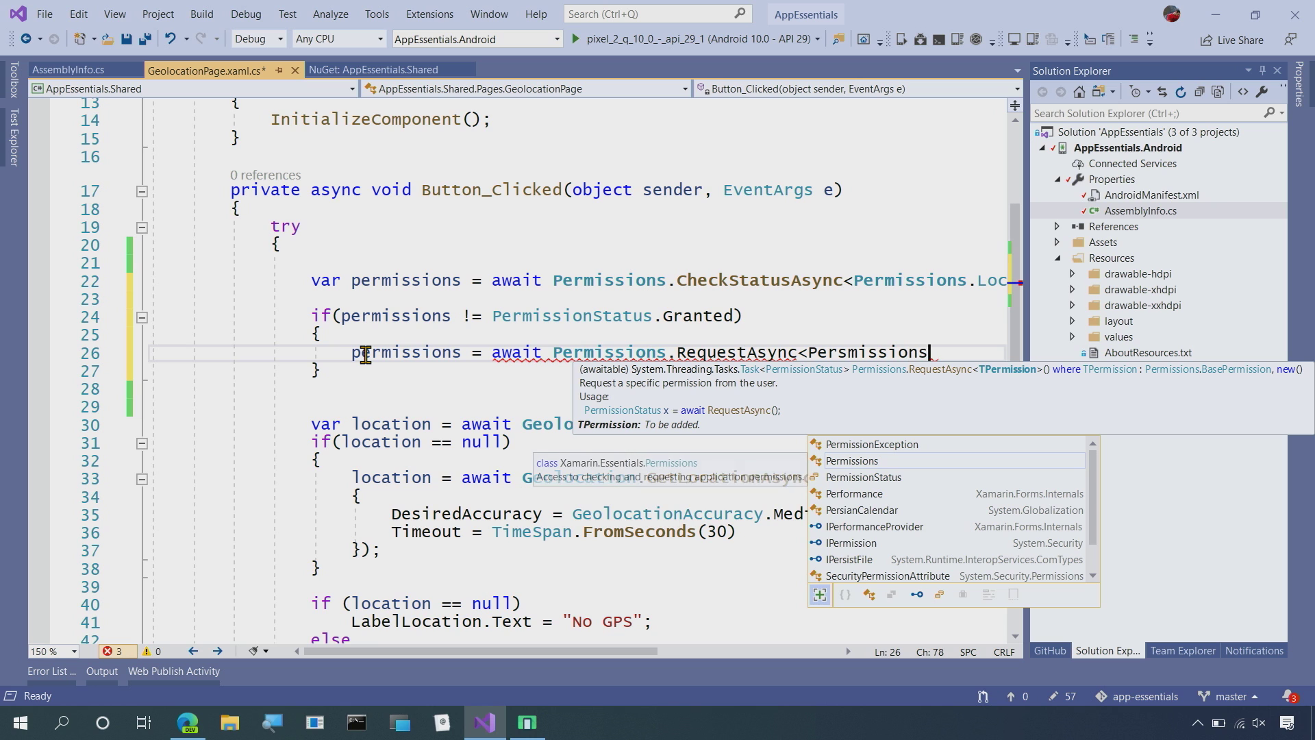
{"action": "type", "text": ".l"}
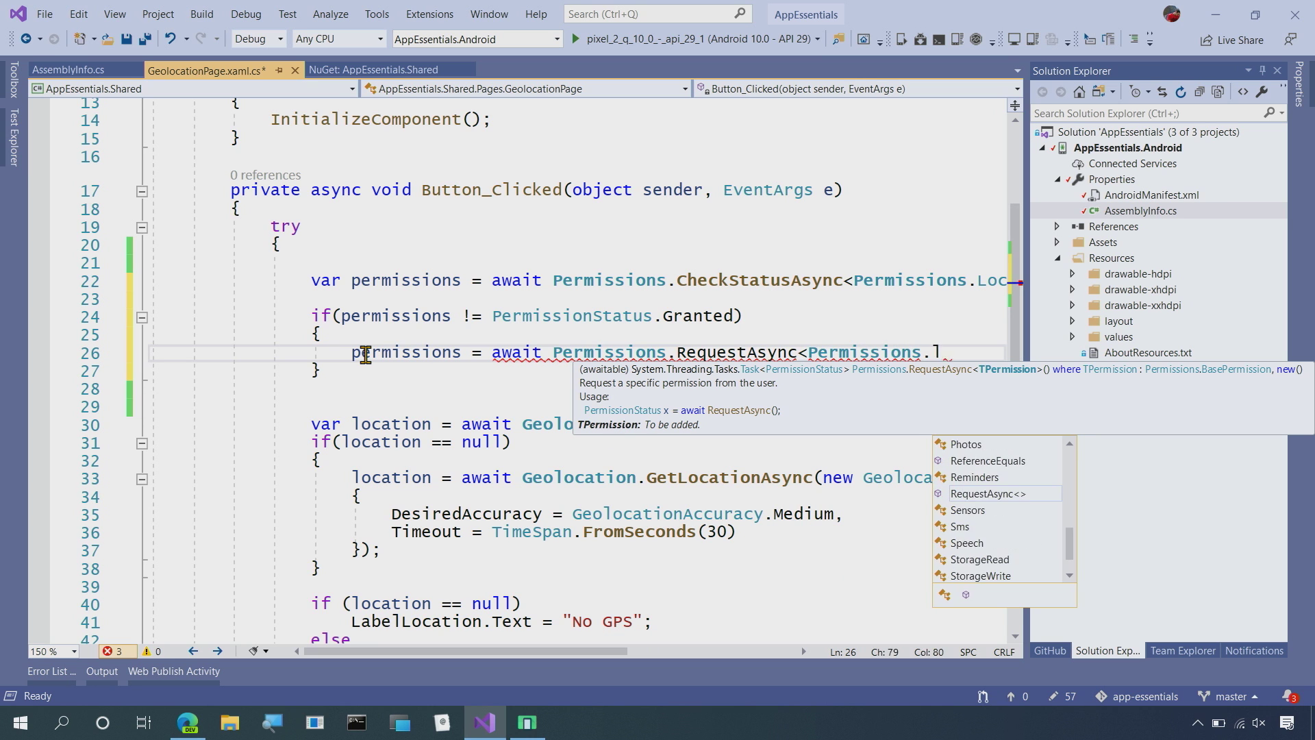
{"action": "type", "text": "ocation"}
{"action": "key", "text": "Tab"}
{"action": "type", "text": ">"}
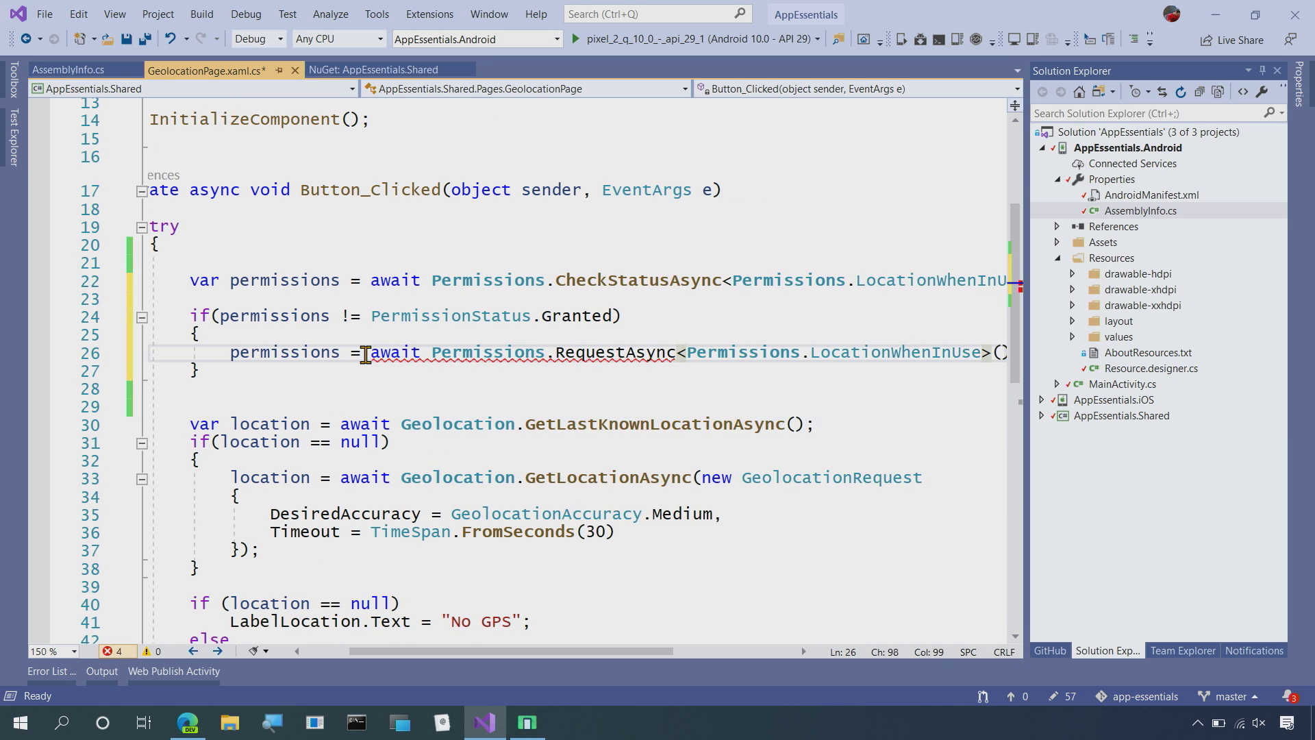
{"action": "type", "text": "();"}
{"action": "key", "text": "Return"}
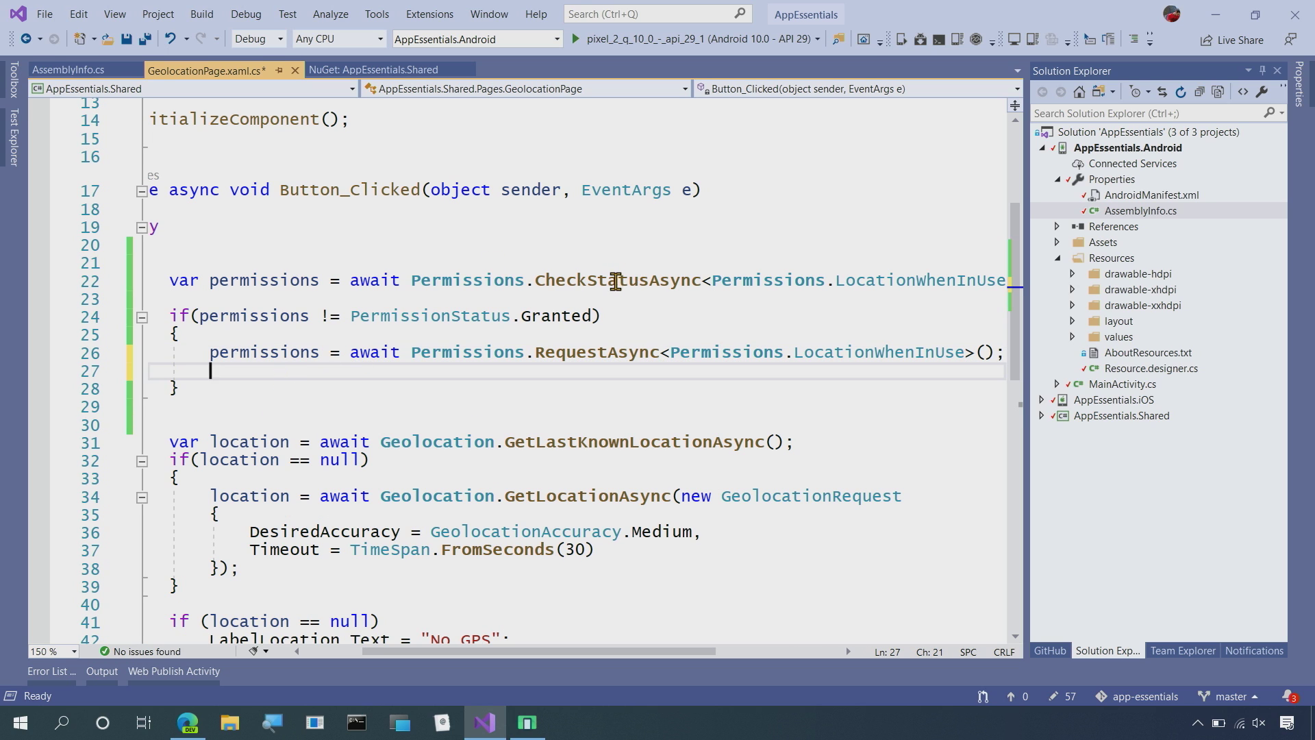
Add if (permissions != PermissionStatus.Granted) { return; } and save the file.
{"action": "left_click", "coordinate": [249, 392]}
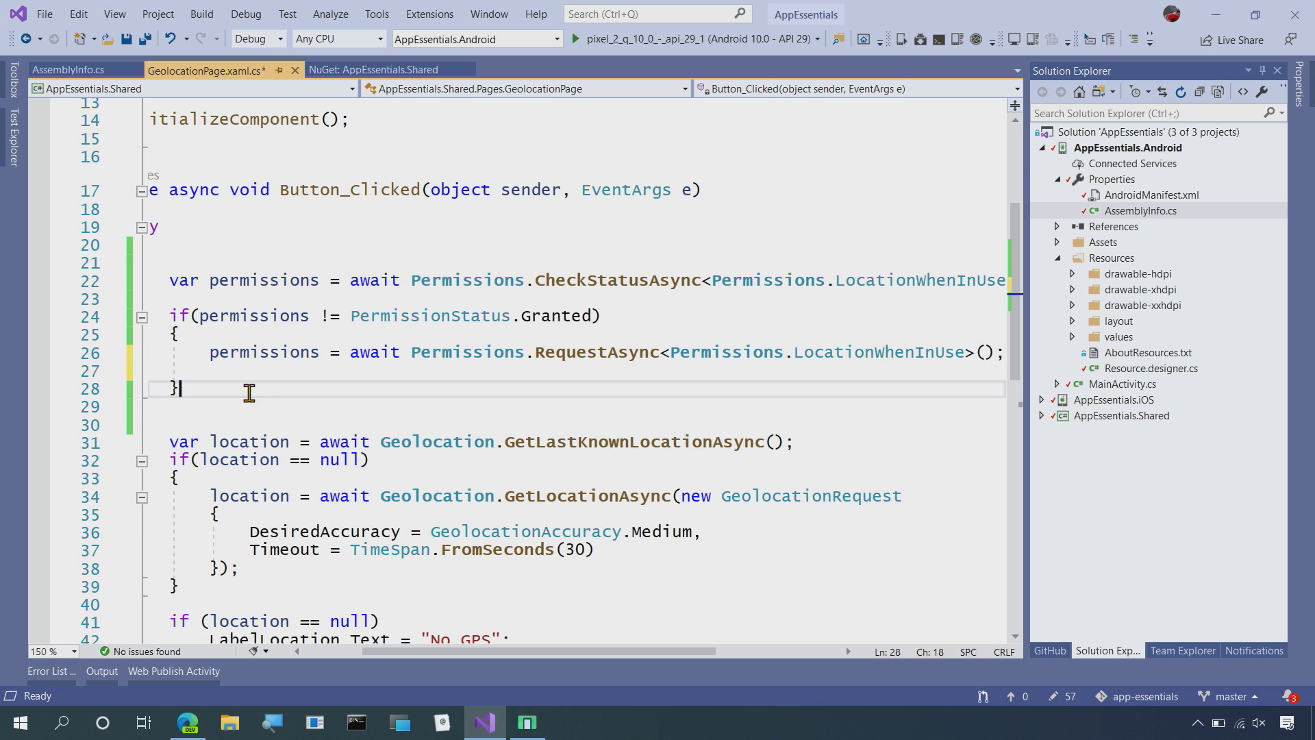
{"action": "key", "text": "Return"}
{"action": "key", "text": "Return"}
{"action": "type", "text": "if(p"}
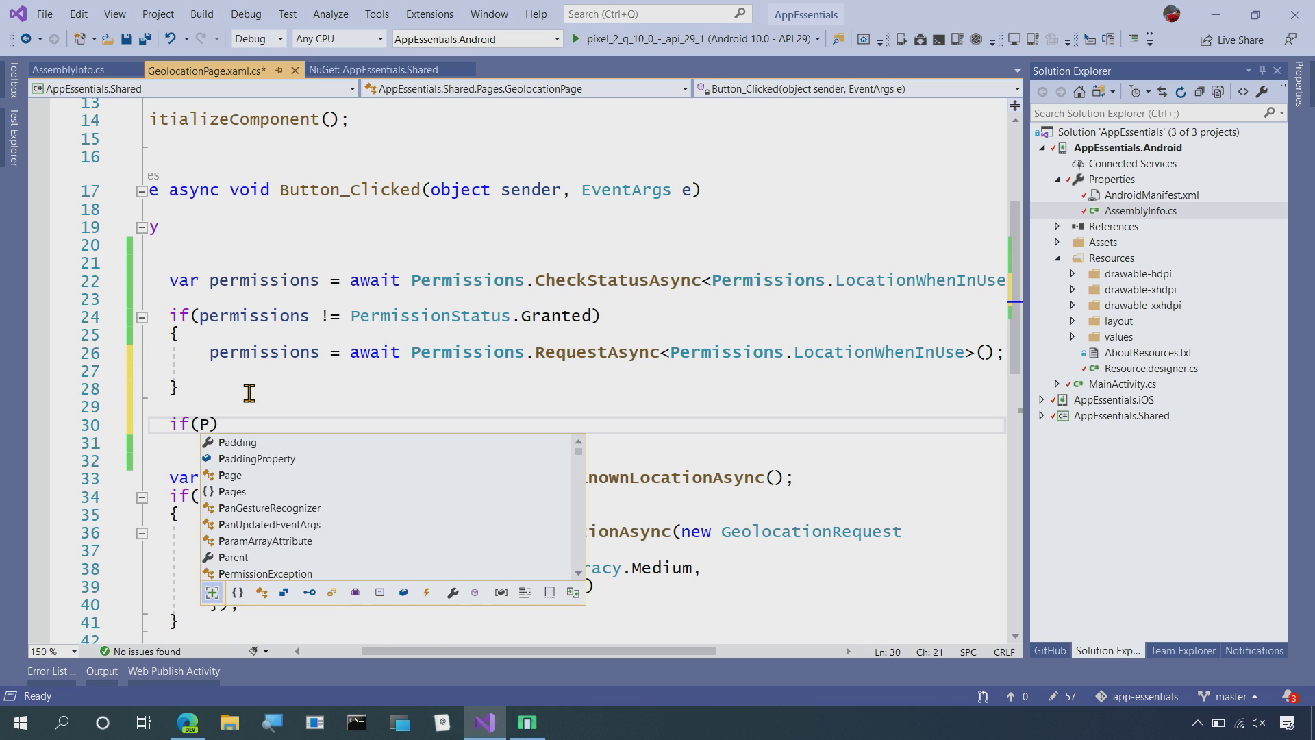
{"action": "type", "text": "ermissions !"}
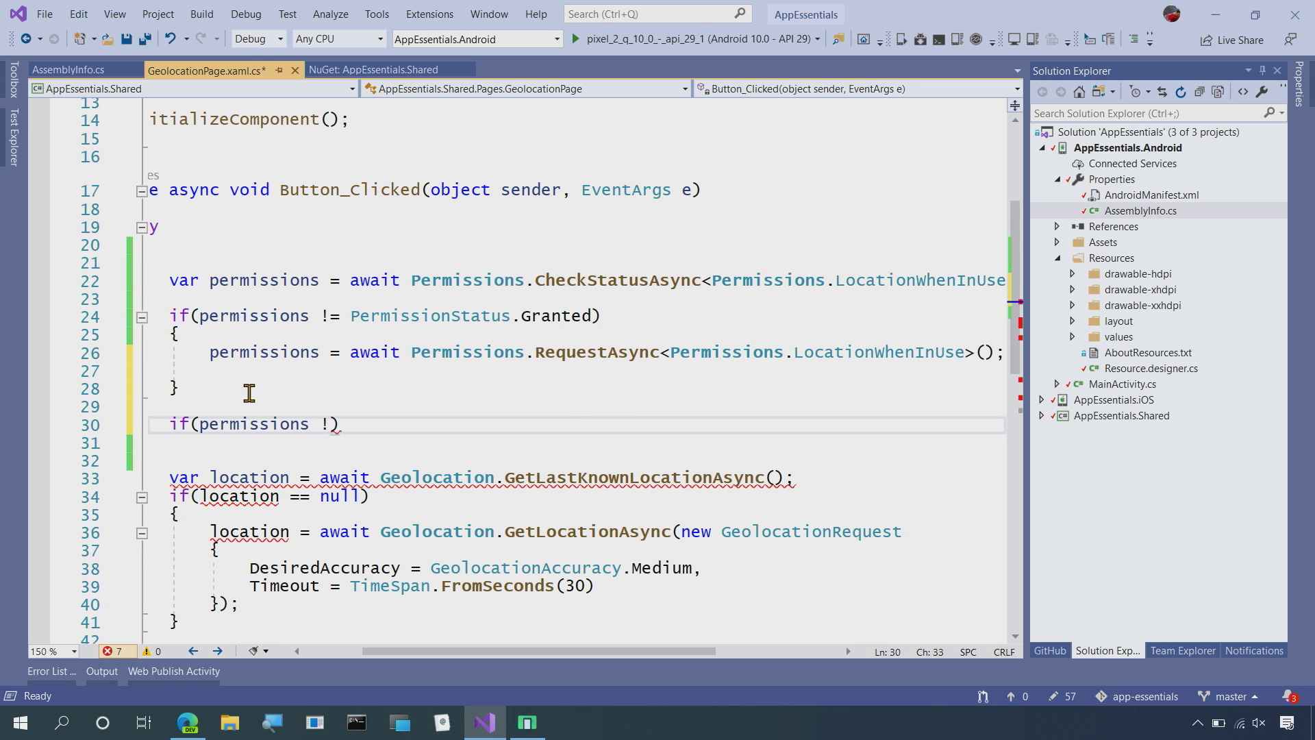
{"action": "type", "text": "= PermissionStatus.g"}
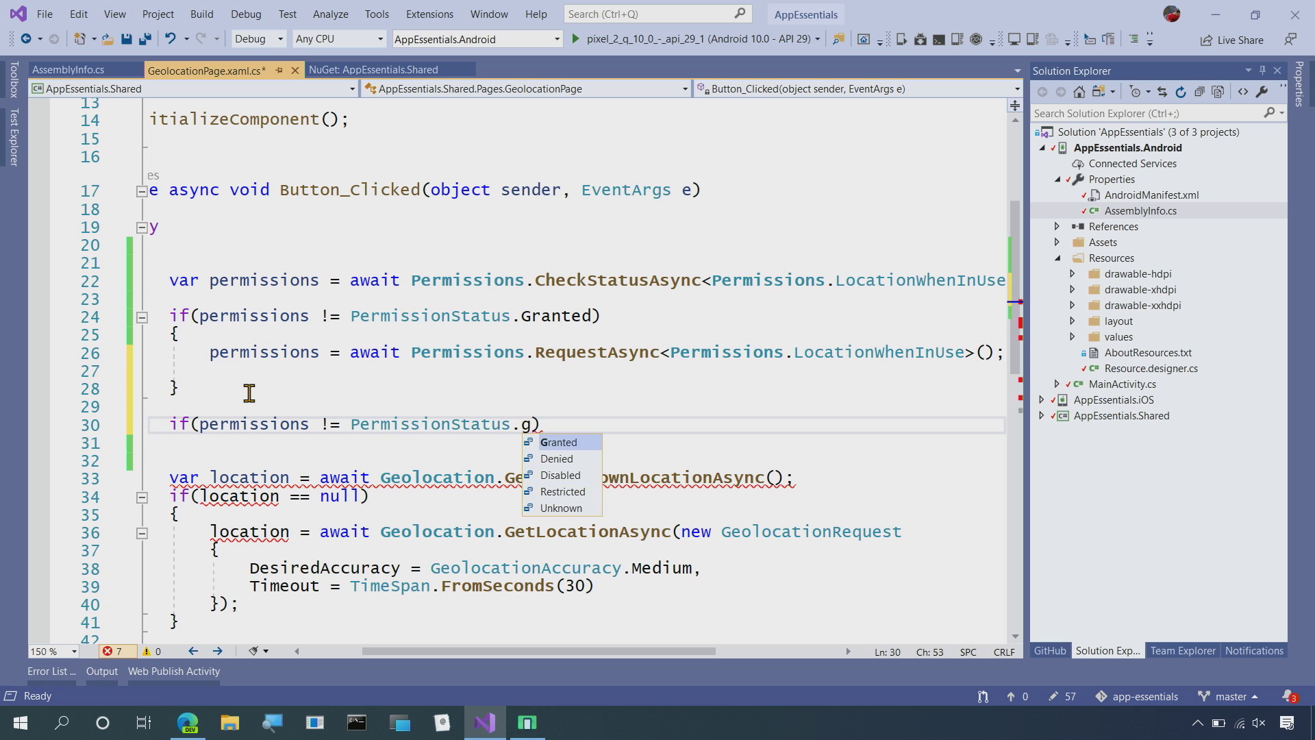
{"action": "key", "text": "Tab"}
{"action": "key", "text": "End"}
{"action": "key", "text": "Return"}
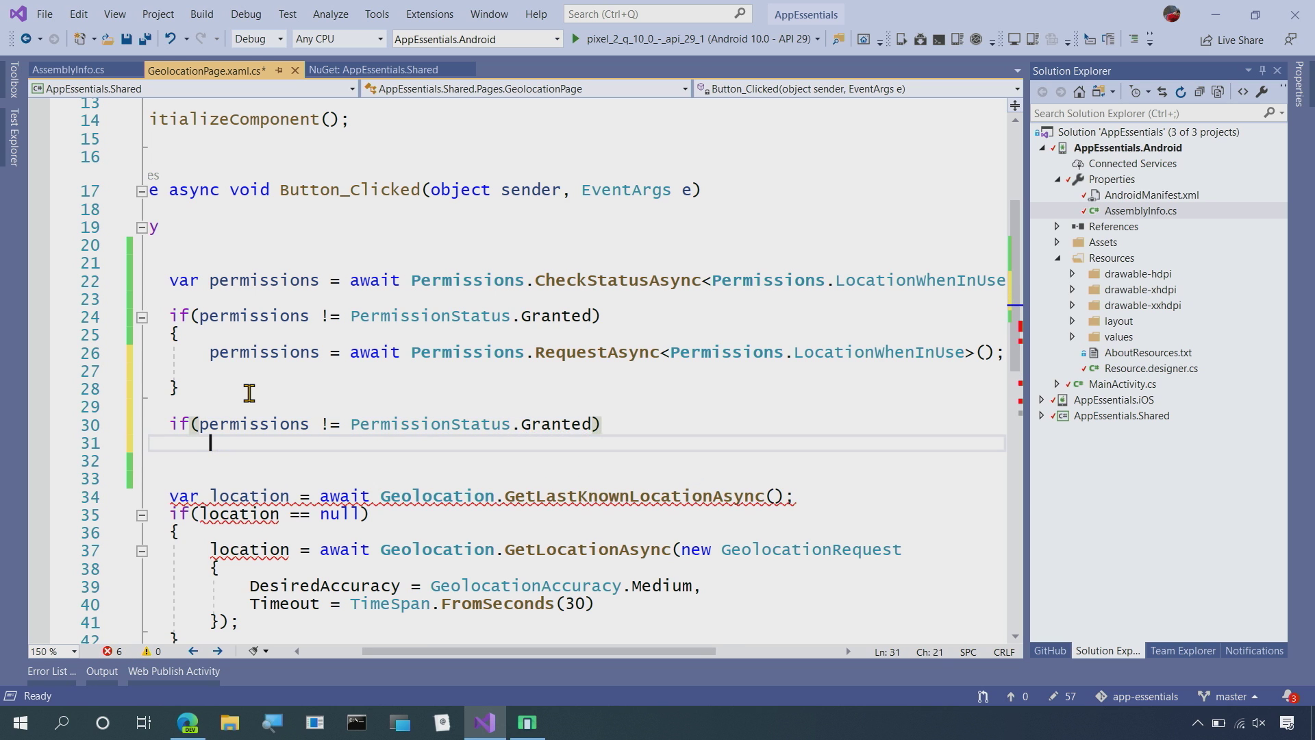
{"action": "type", "text": "{"}
{"action": "key", "text": "Return"}
{"action": "type", "text": "retu"}
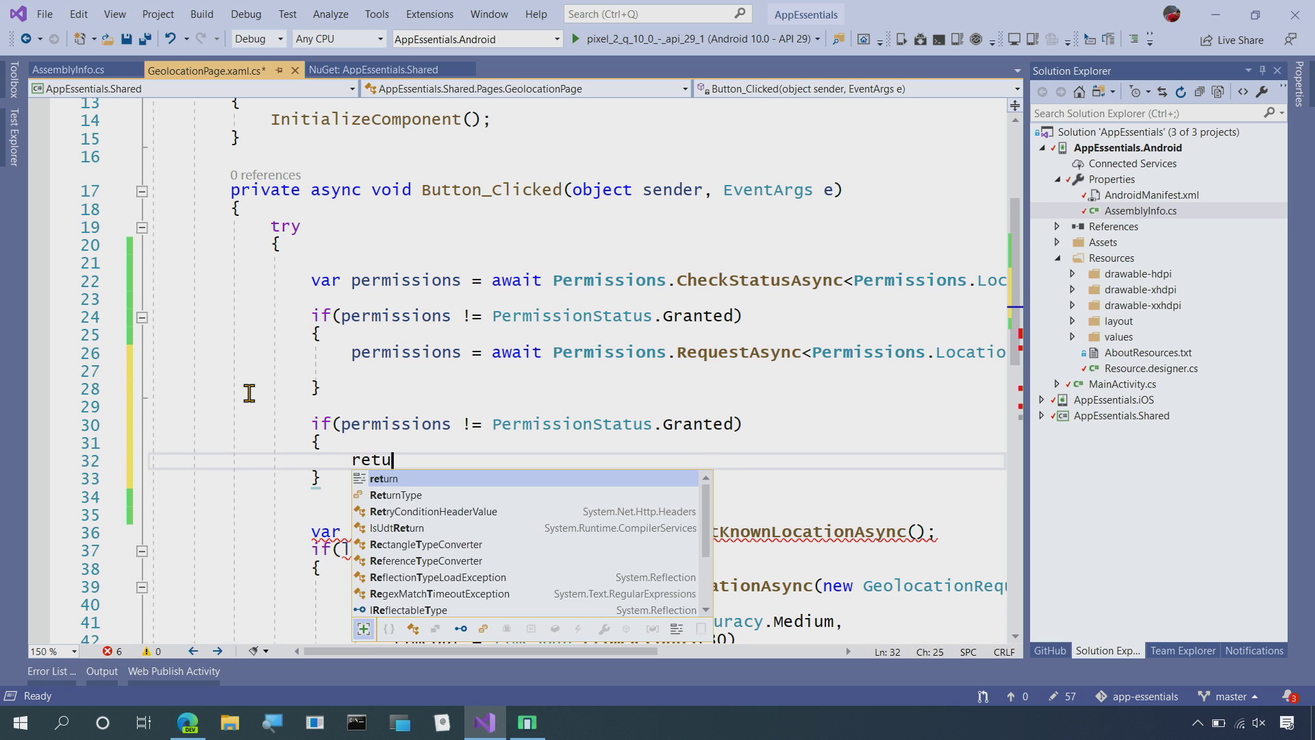
{"action": "type", "text": "rn;"}
{"action": "key", "text": "ctrl+s"}
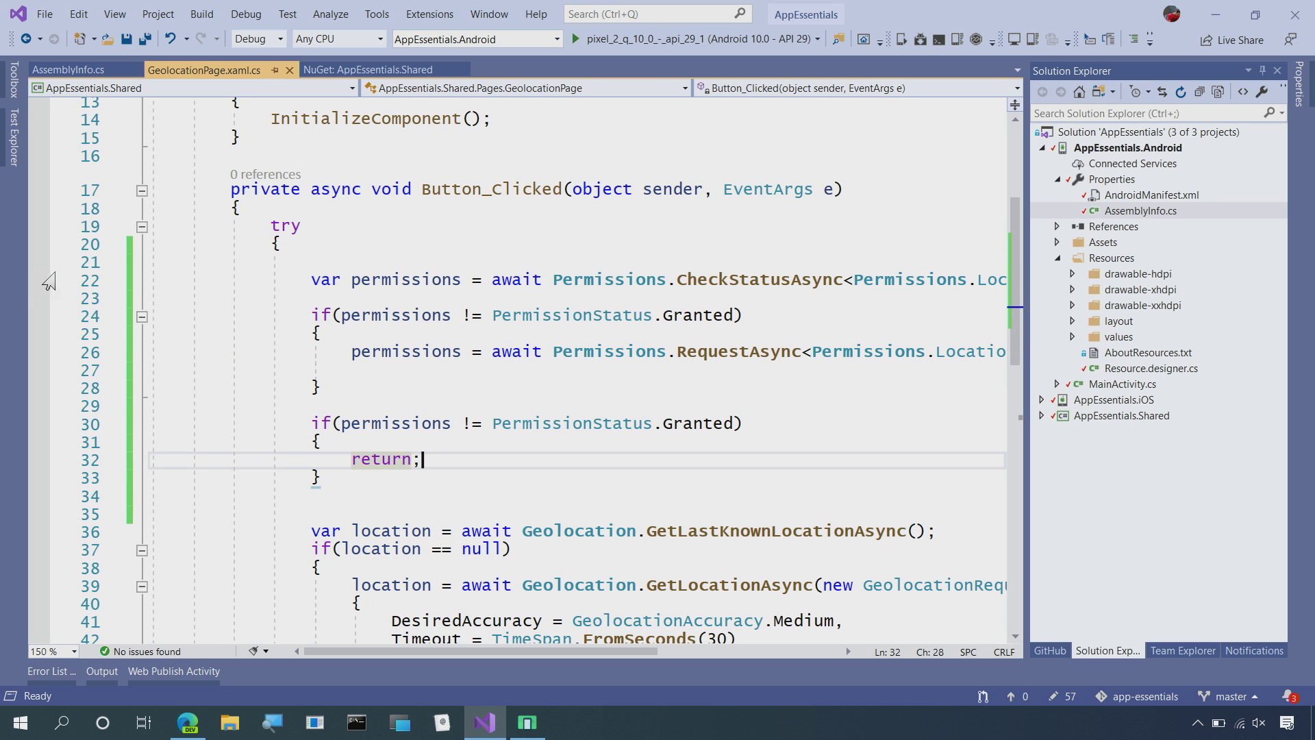
Set breakpoints on lines 22, 24, 26 and 30 and debug on the pixel_2 emulator.
{"action": "left_click", "coordinate": [42, 315]}
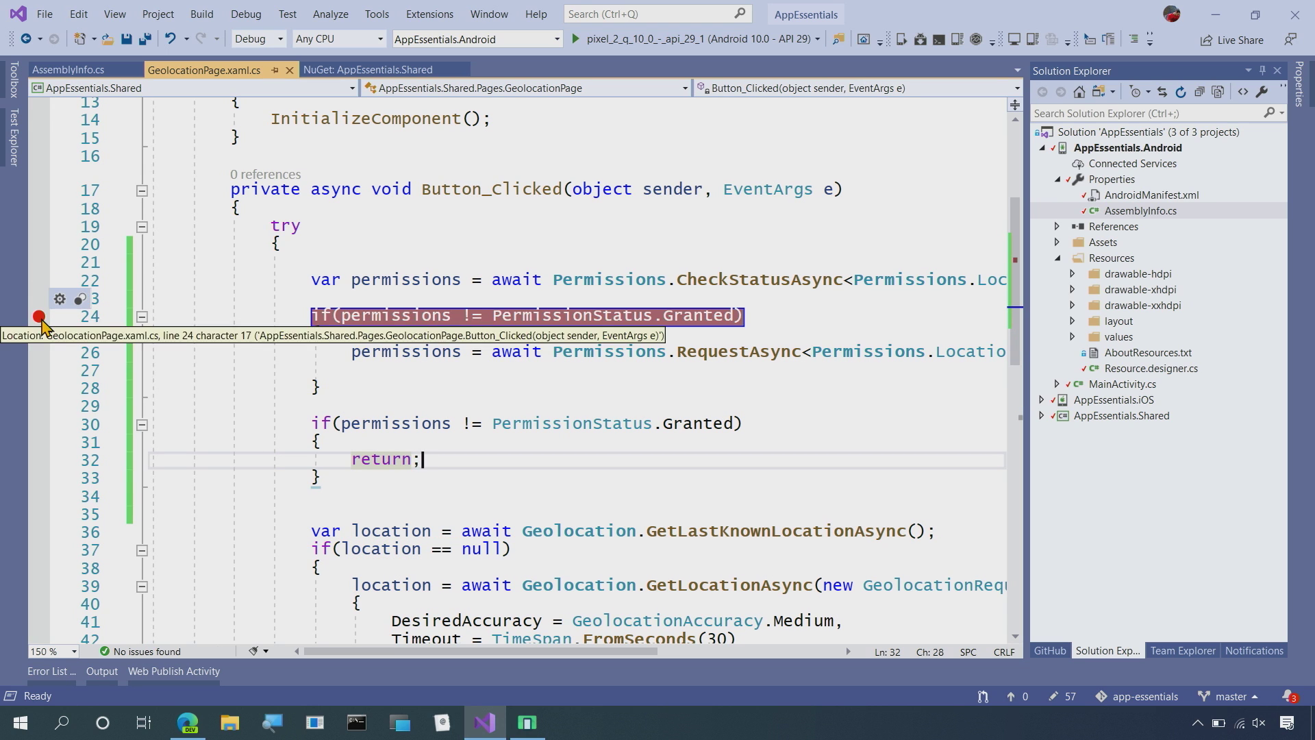
{"action": "left_click", "coordinate": [42, 352]}
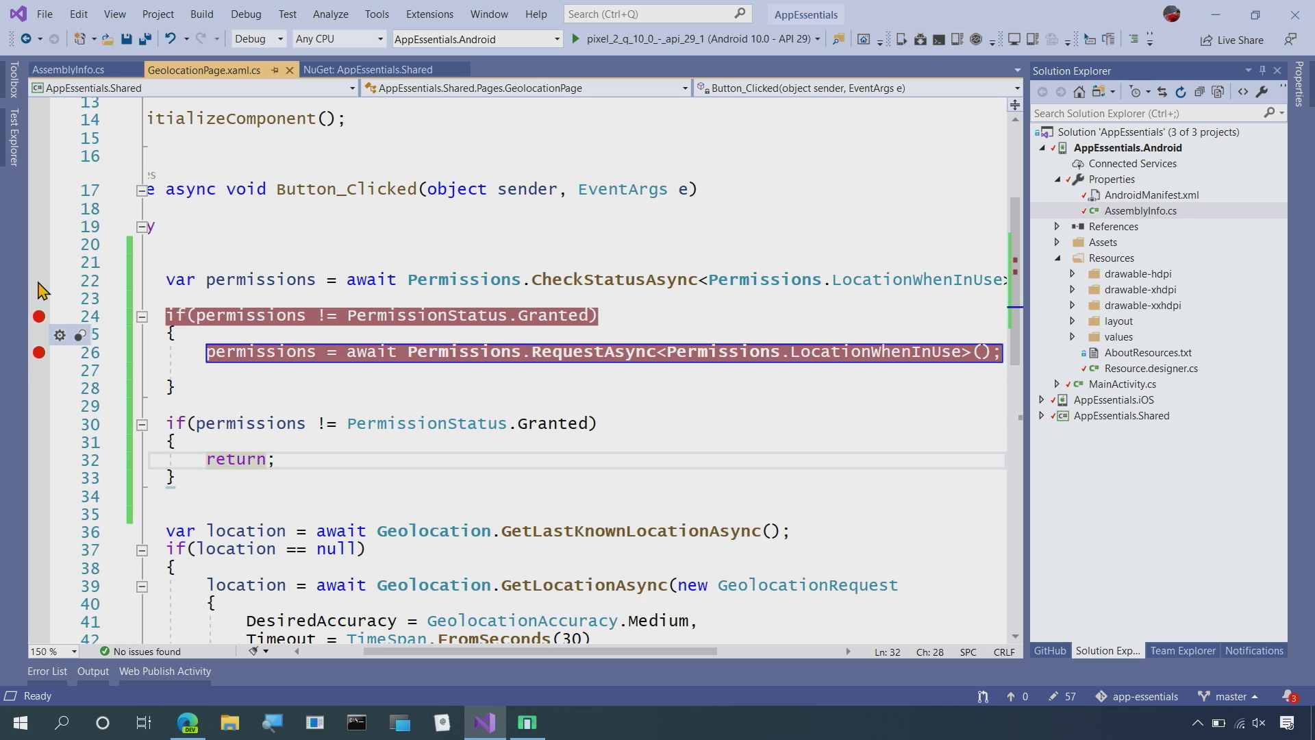
{"action": "left_click", "coordinate": [40, 279]}
{"action": "left_click", "coordinate": [39, 424]}
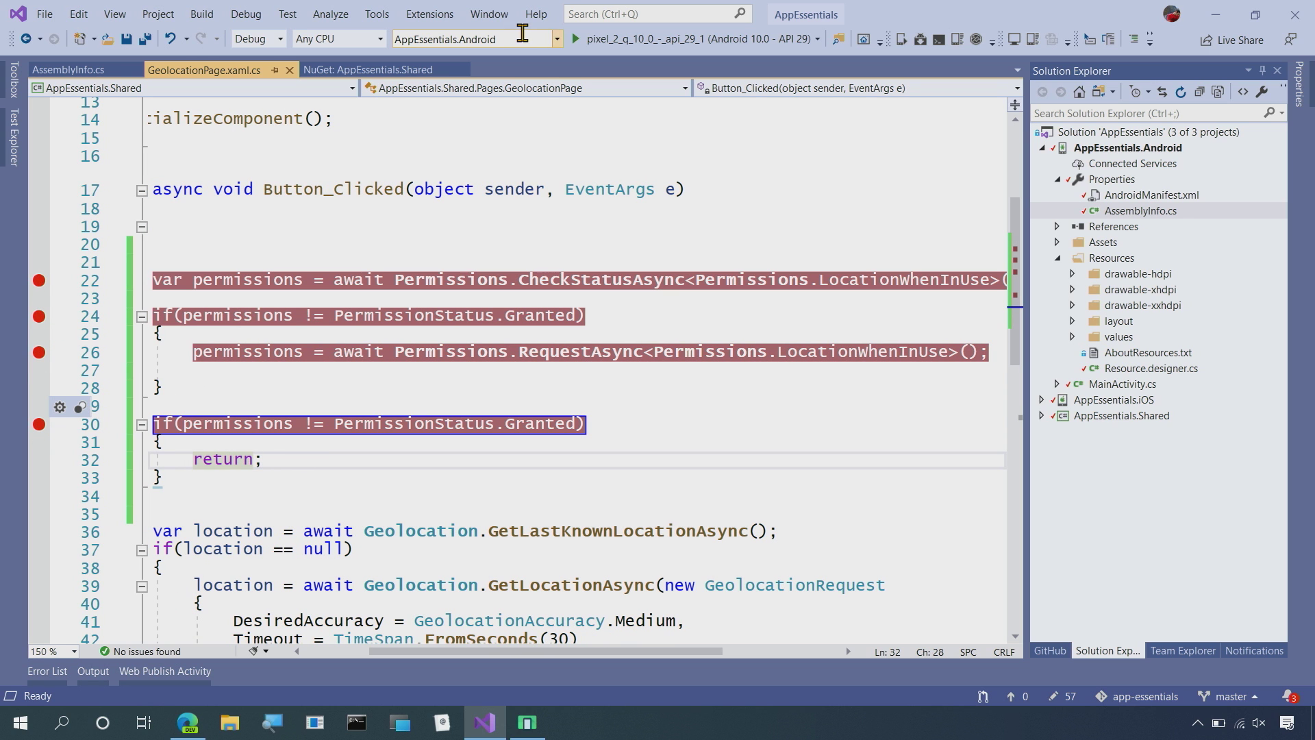
{"action": "left_click", "coordinate": [624, 46]}
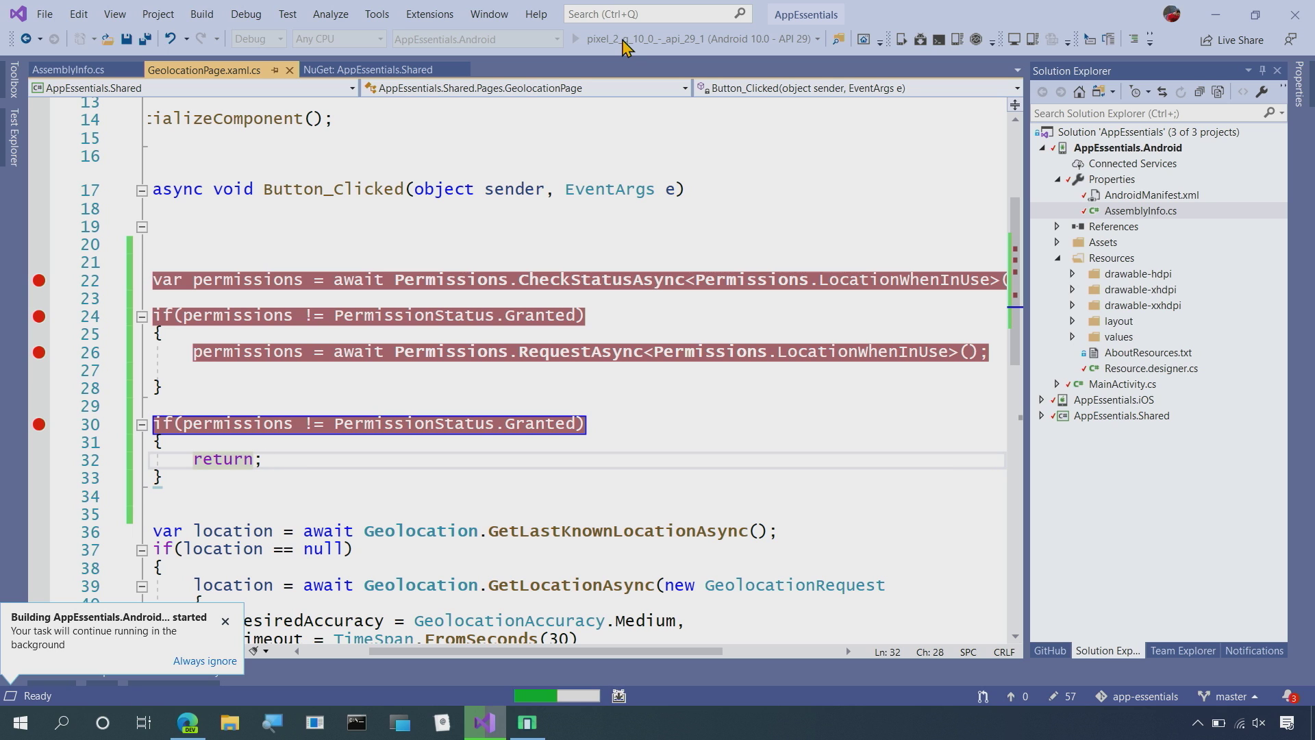
{"action": "left_click", "coordinate": [534, 726]}
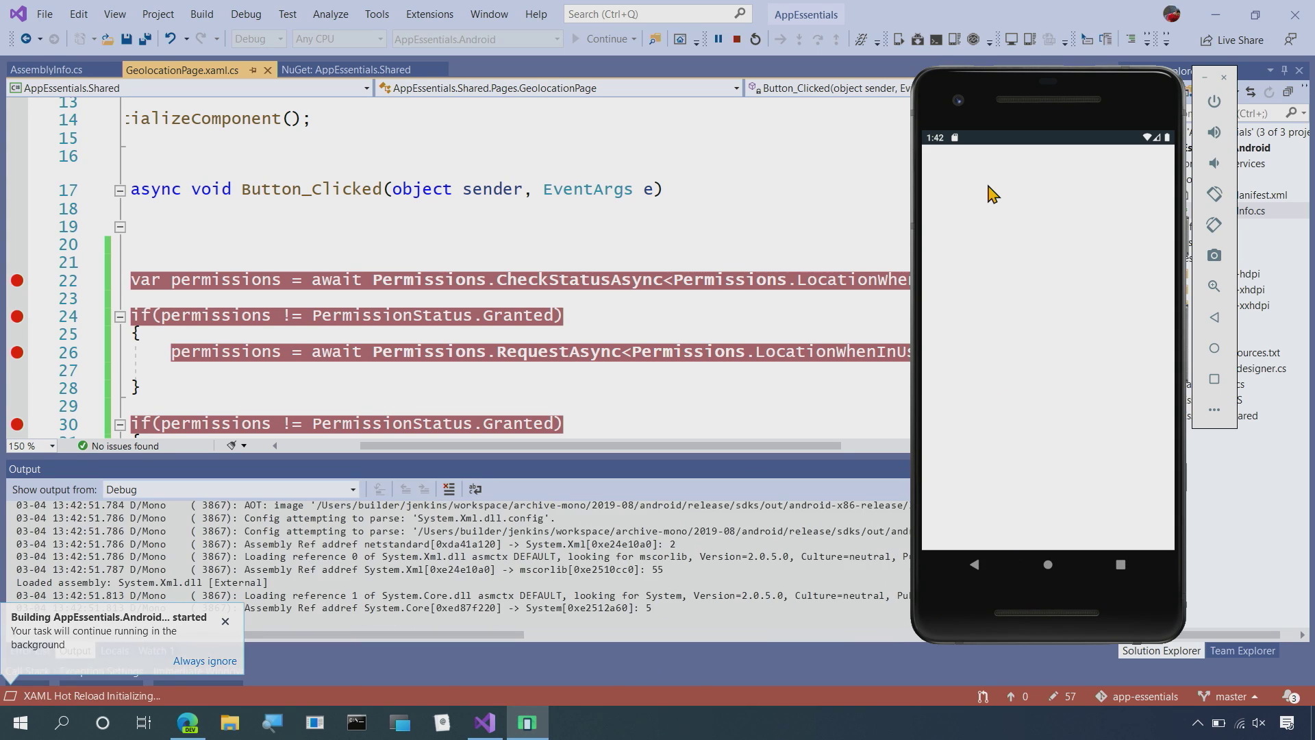
Request the location from the emulator's Geolocation page and resume to the line-24 permission check.
{"action": "left_click", "coordinate": [947, 175]}
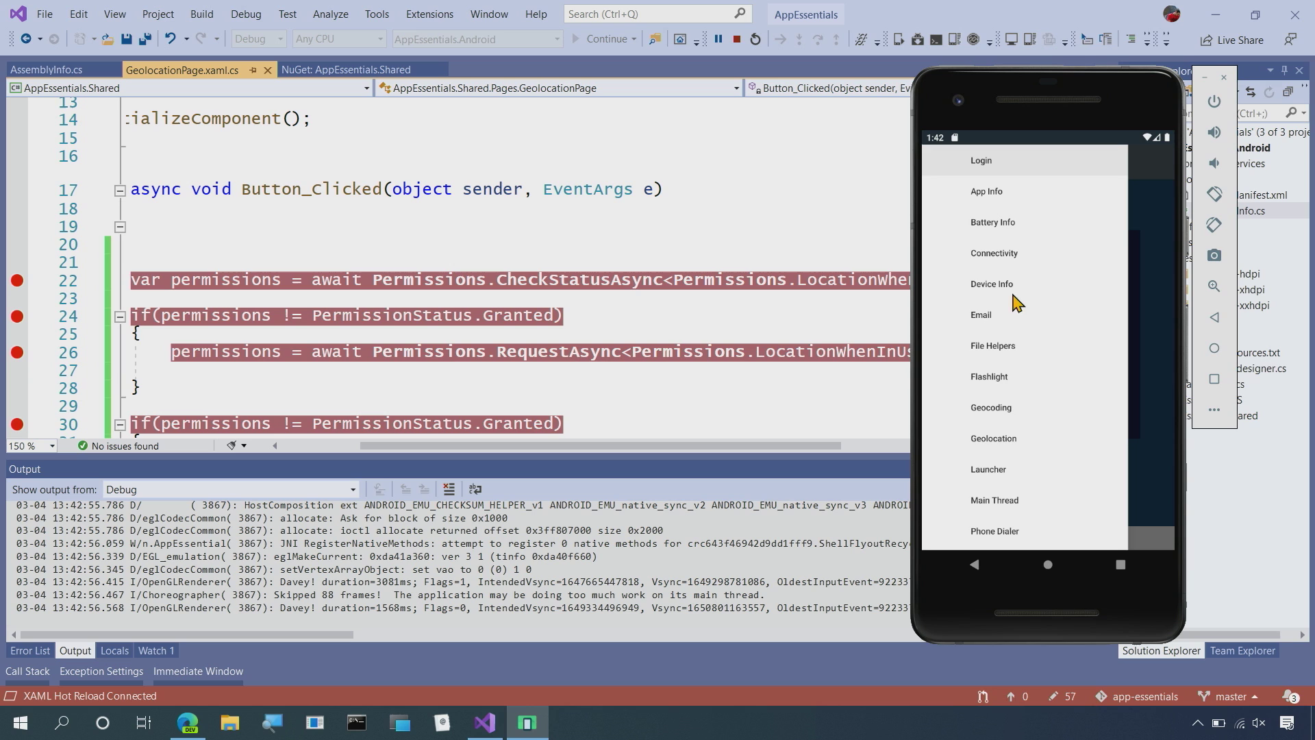
{"action": "left_click", "coordinate": [996, 440]}
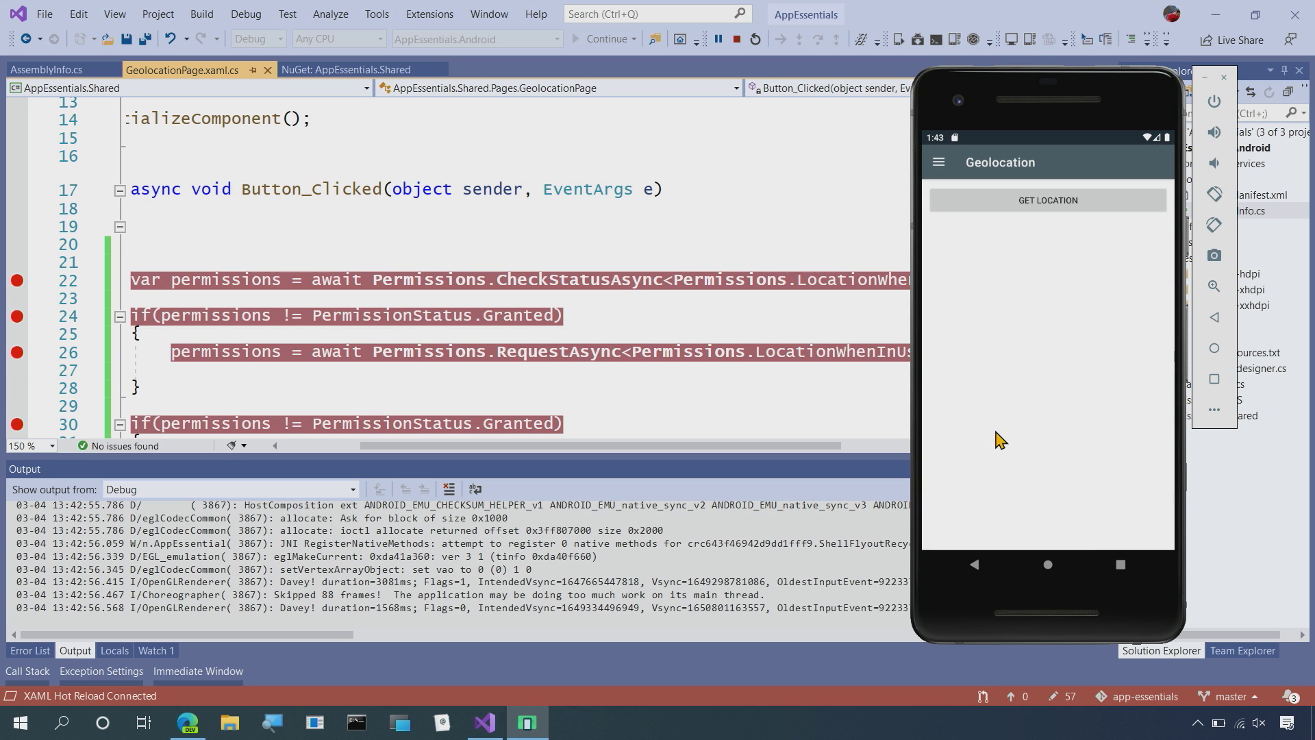
{"action": "left_click", "coordinate": [1048, 203]}
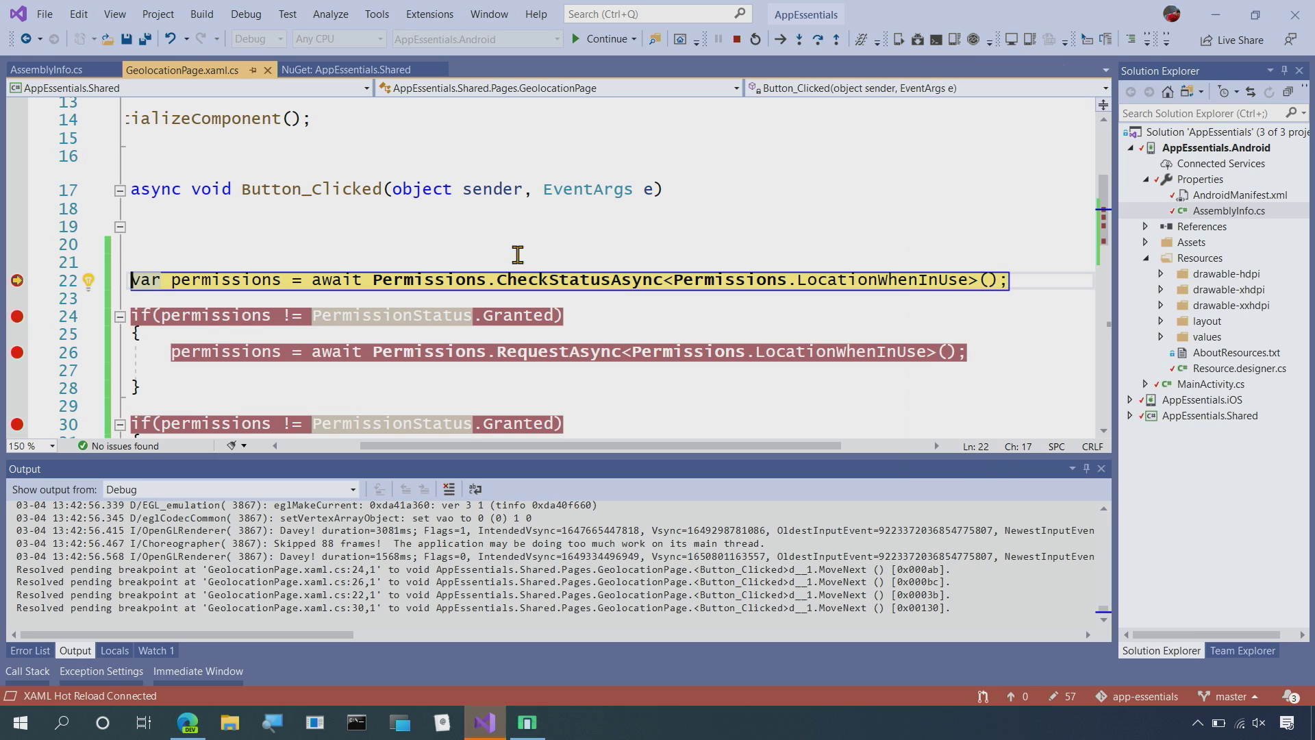
{"action": "left_click", "coordinate": [593, 41]}
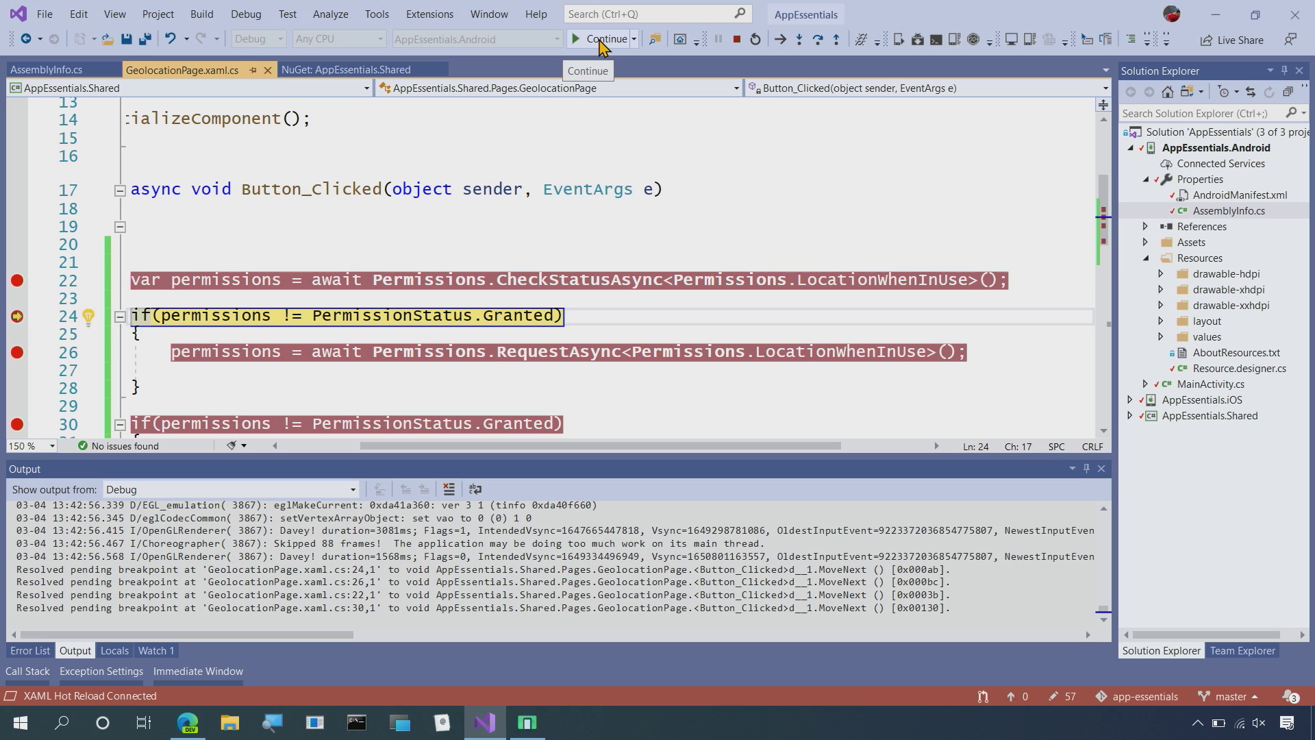
Allow location only while using the app, resuming until coordinates 37.4219983 -122.084 display.
{"action": "left_click", "coordinate": [599, 42]}
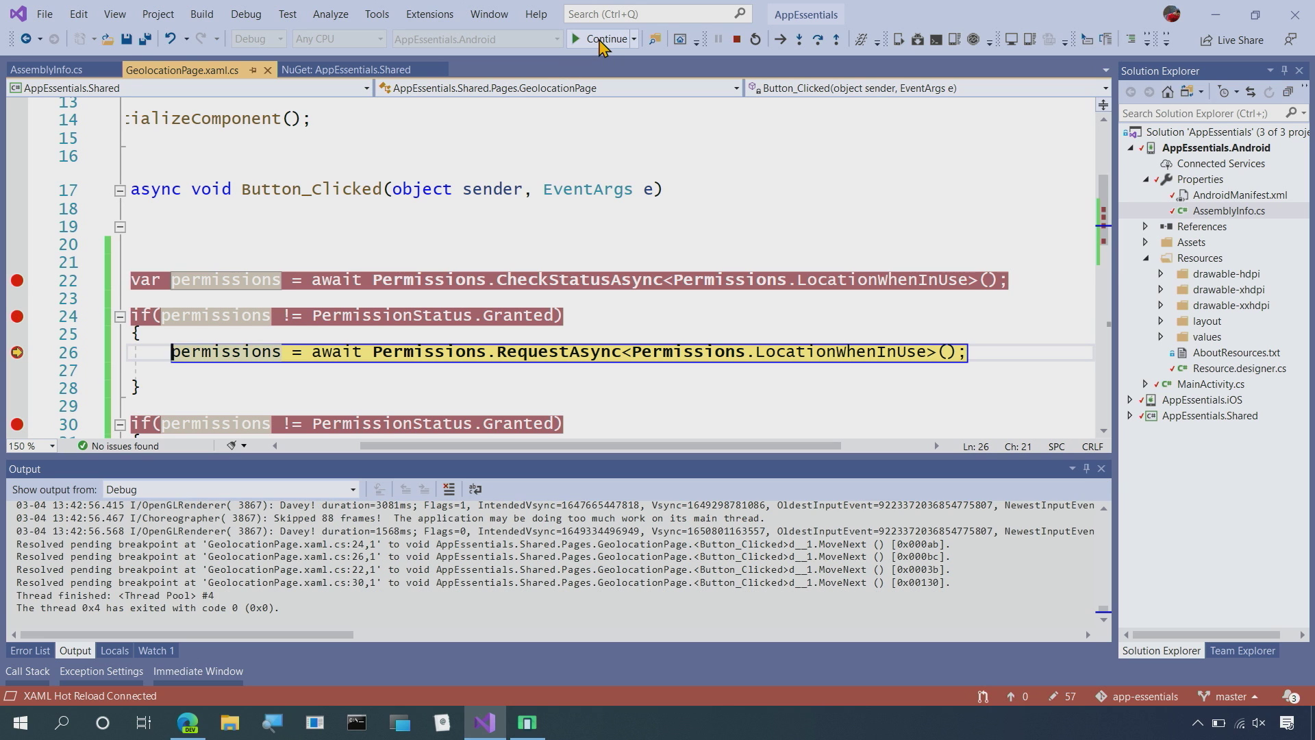
{"action": "left_click", "coordinate": [599, 39]}
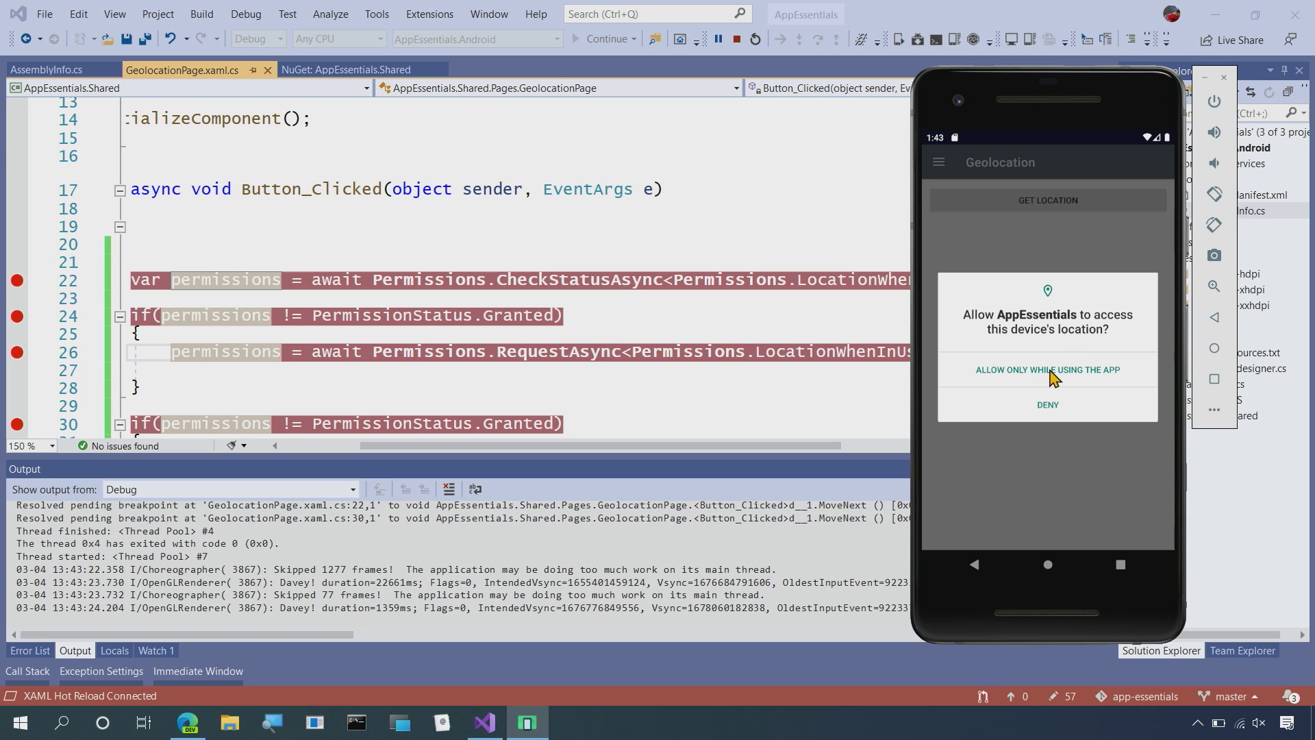
{"action": "left_click", "coordinate": [1052, 377]}
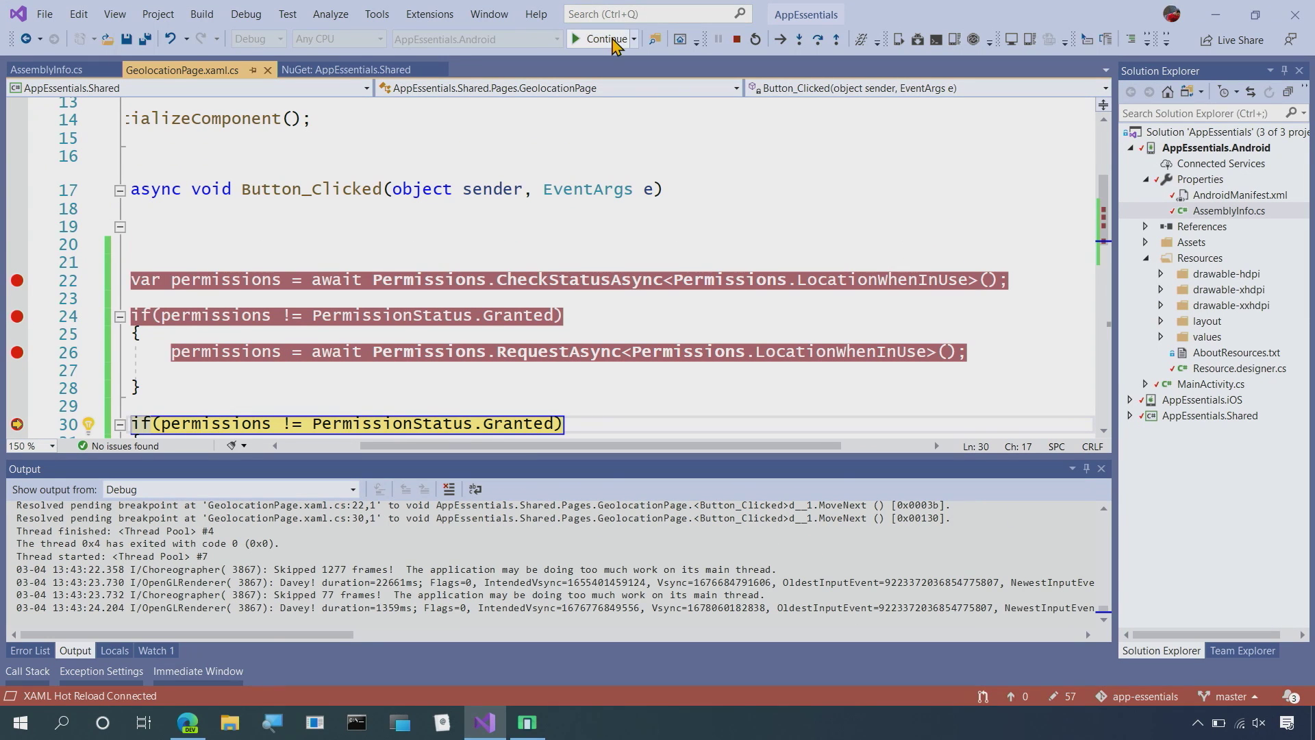
{"action": "left_click", "coordinate": [601, 38]}
{"action": "left_click", "coordinate": [527, 723]}
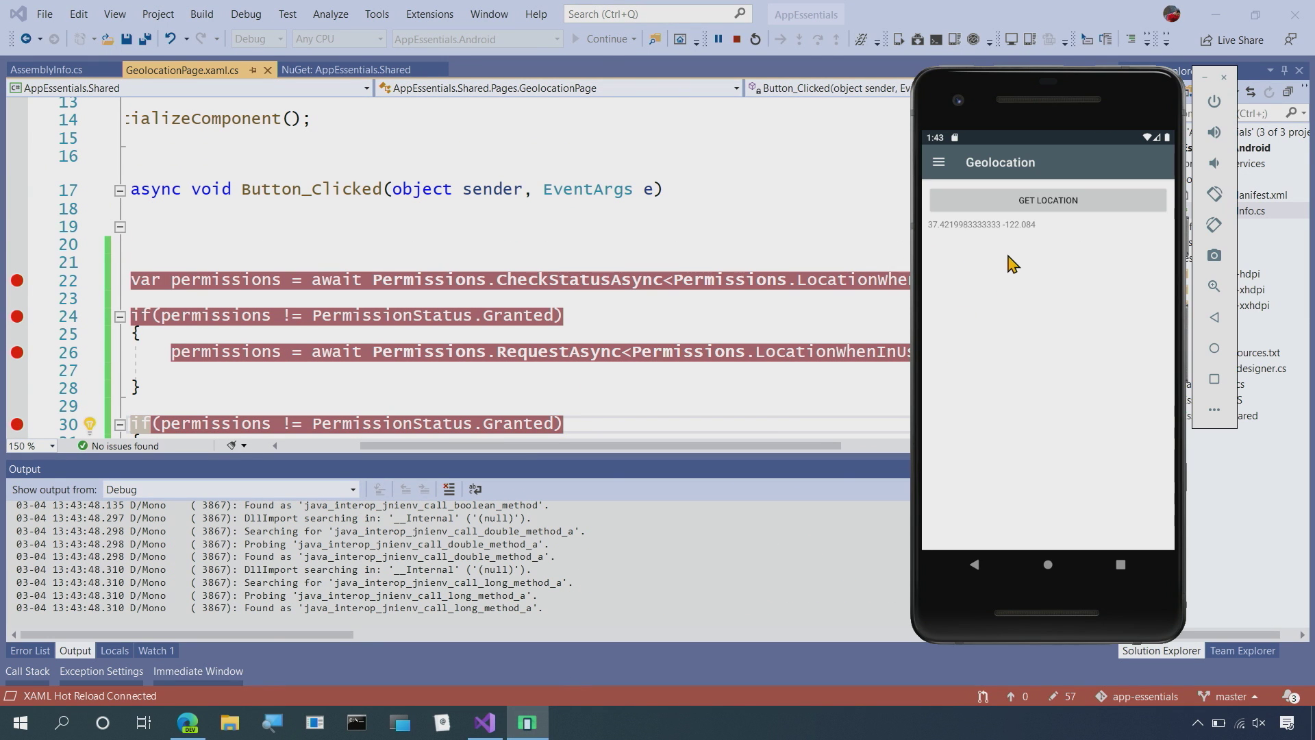